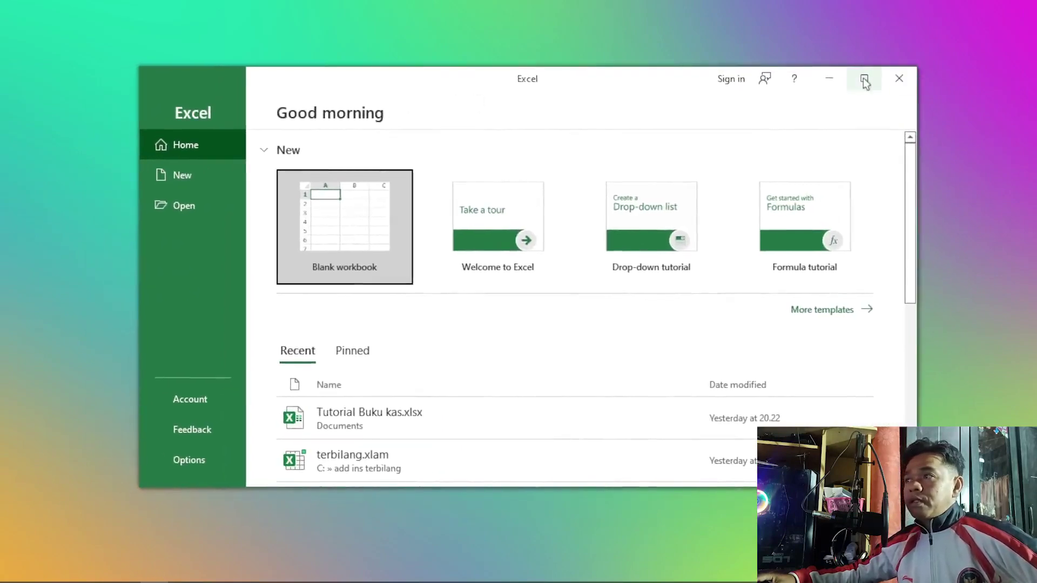
Maximize Excel, create a new blank workbook and go to the File home page.
{"action": "left_click", "coordinate": [864, 78]}
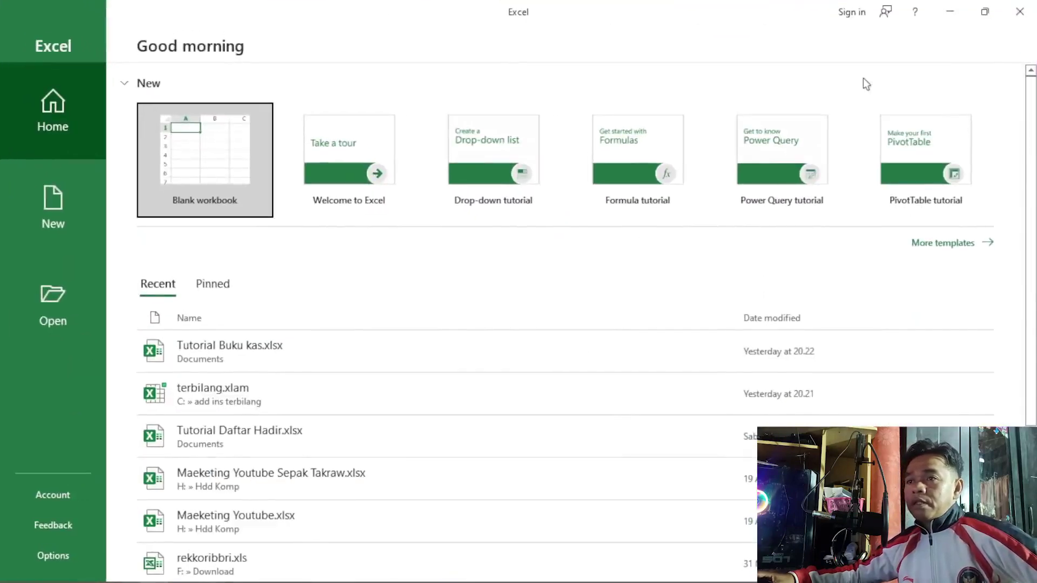
{"action": "left_click", "coordinate": [204, 154]}
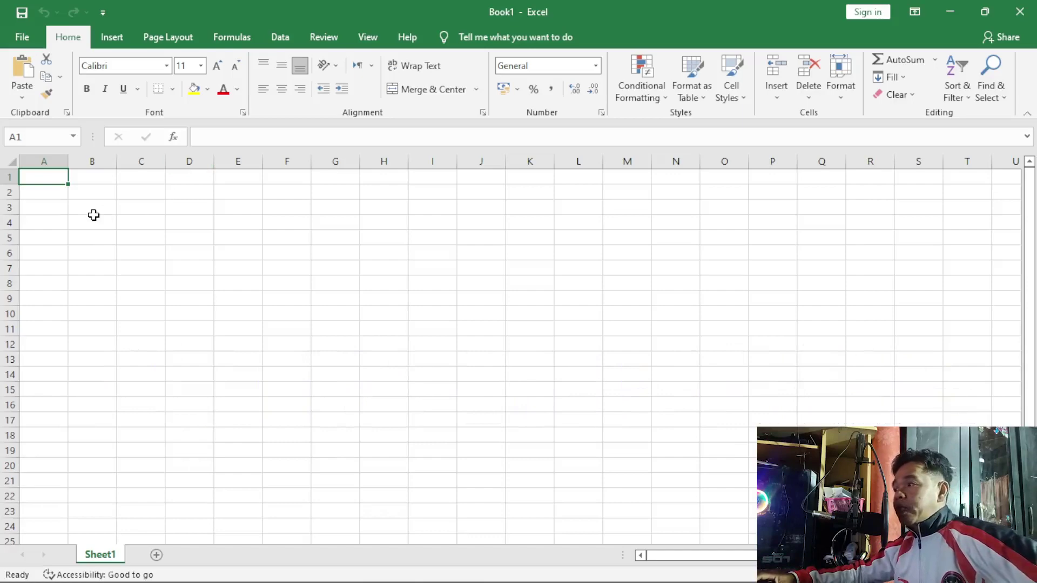
{"action": "left_click", "coordinate": [22, 37]}
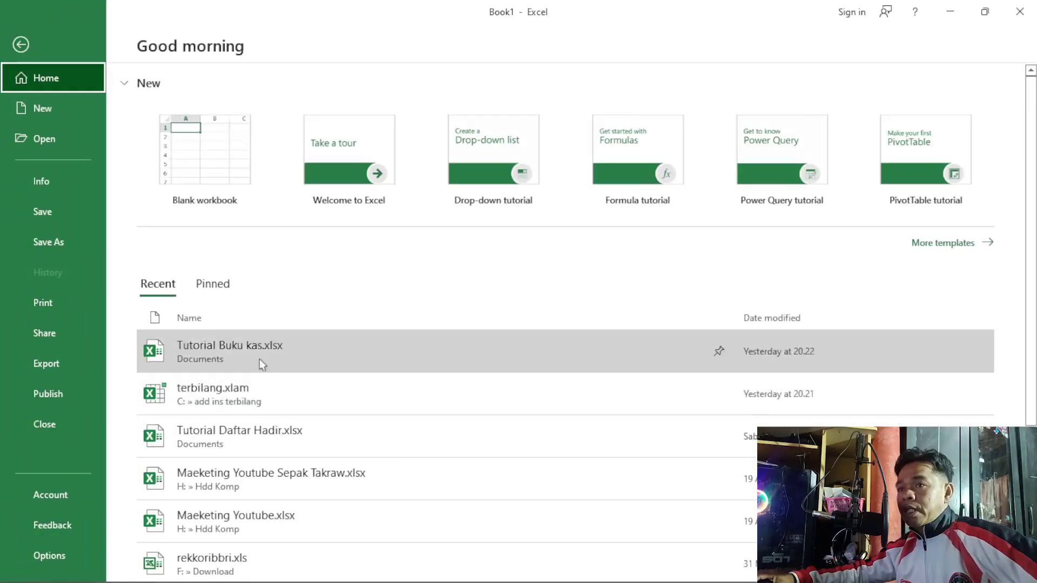
Open Tutorial Buku kas.xlsx and clear the old amounts in E6:G11 on Sheet3.
{"action": "left_click", "coordinate": [260, 359]}
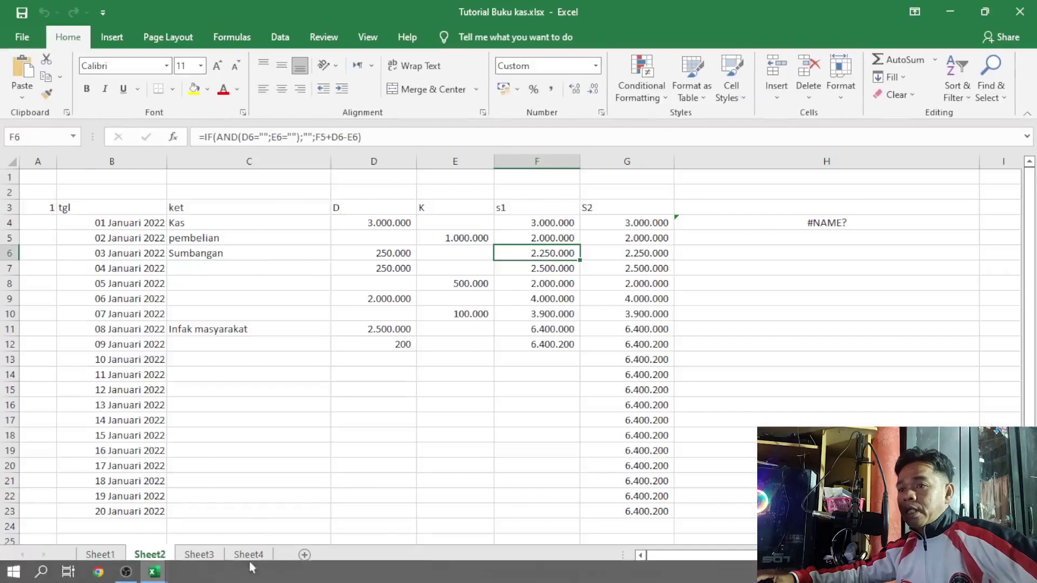
{"action": "left_click", "coordinate": [198, 555]}
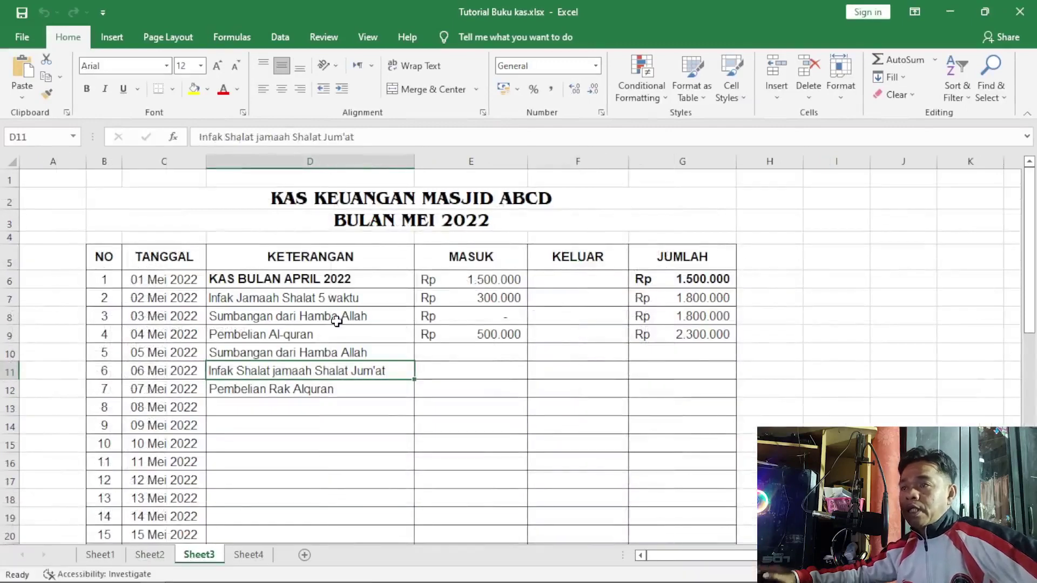
{"action": "left_click_drag", "start_coordinate": [487, 282], "coordinate": [671, 374]}
{"action": "key", "text": "Delete"}
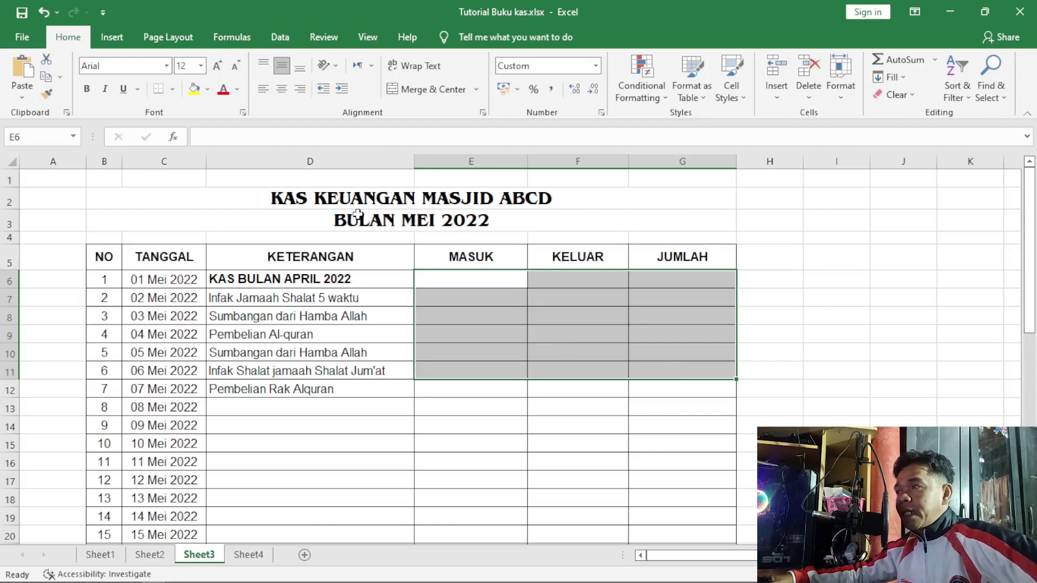
{"action": "left_click", "coordinate": [544, 324]}
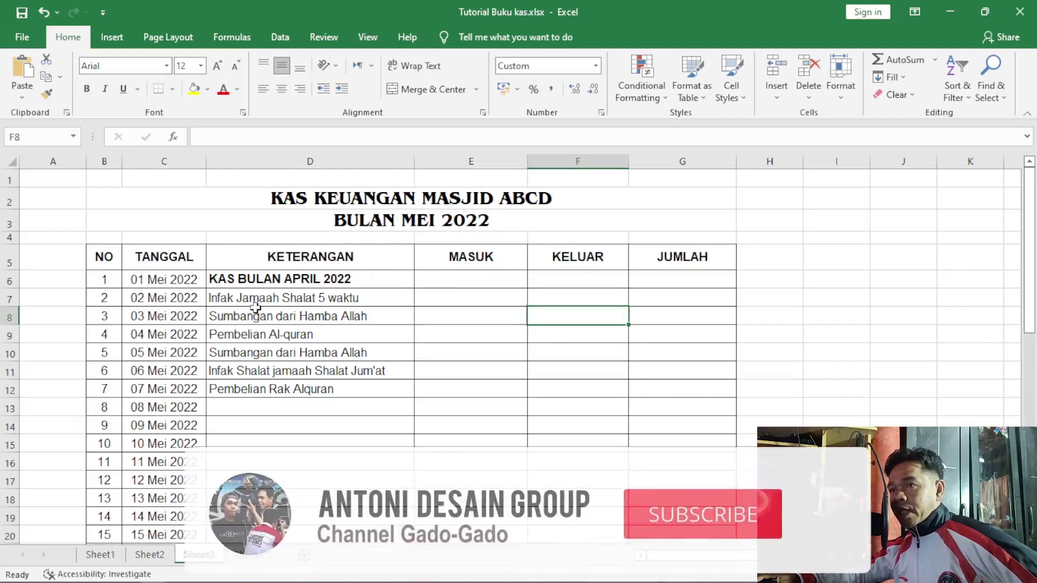
Enter 17.000.000 in E6 as the KAS BULAN APRIL 2022 MASUK amount.
{"action": "left_click", "coordinate": [463, 277]}
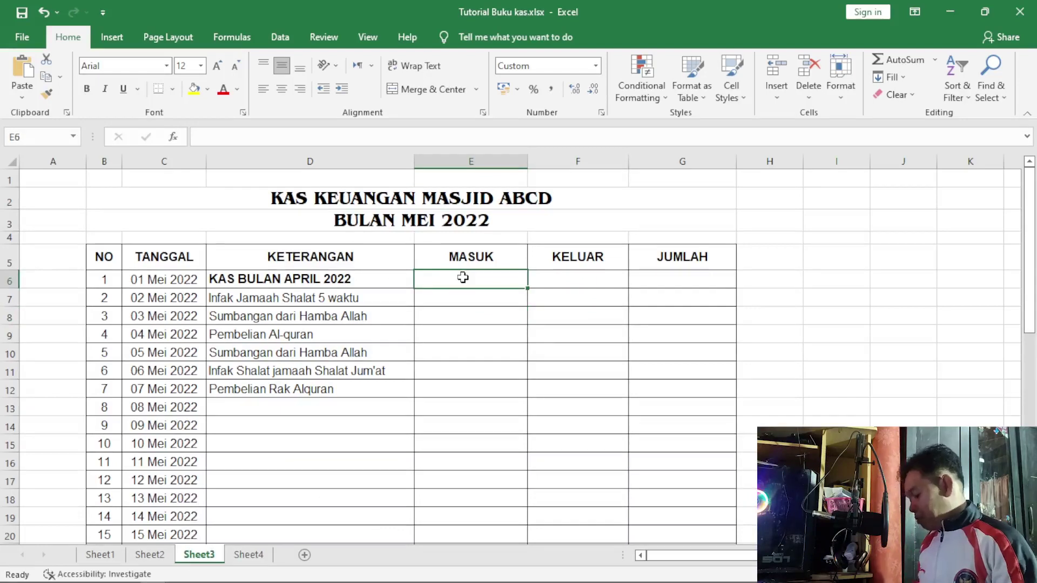
{"action": "type", "text": "17000000"}
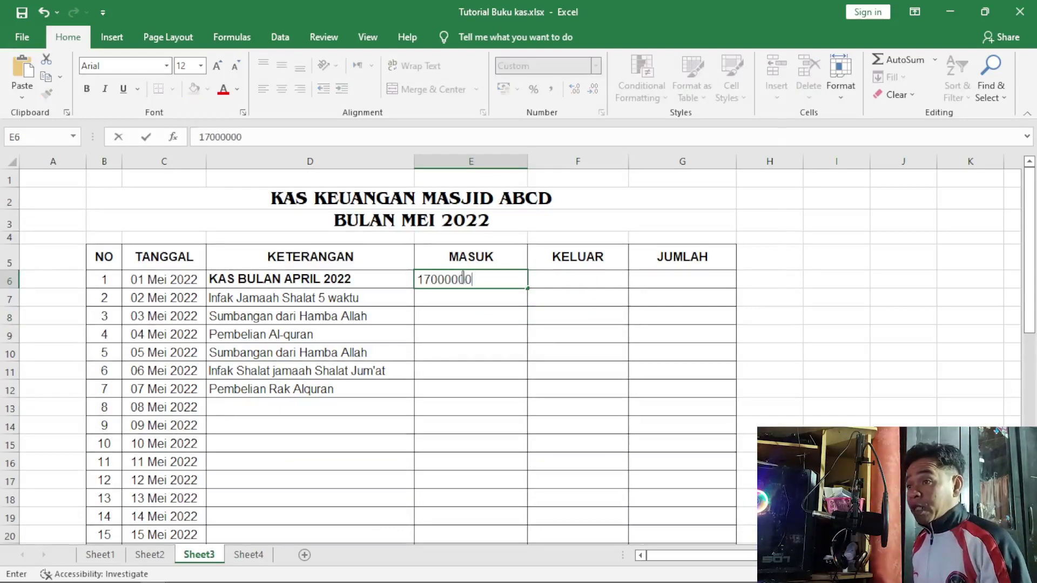
{"action": "key", "text": "Return"}
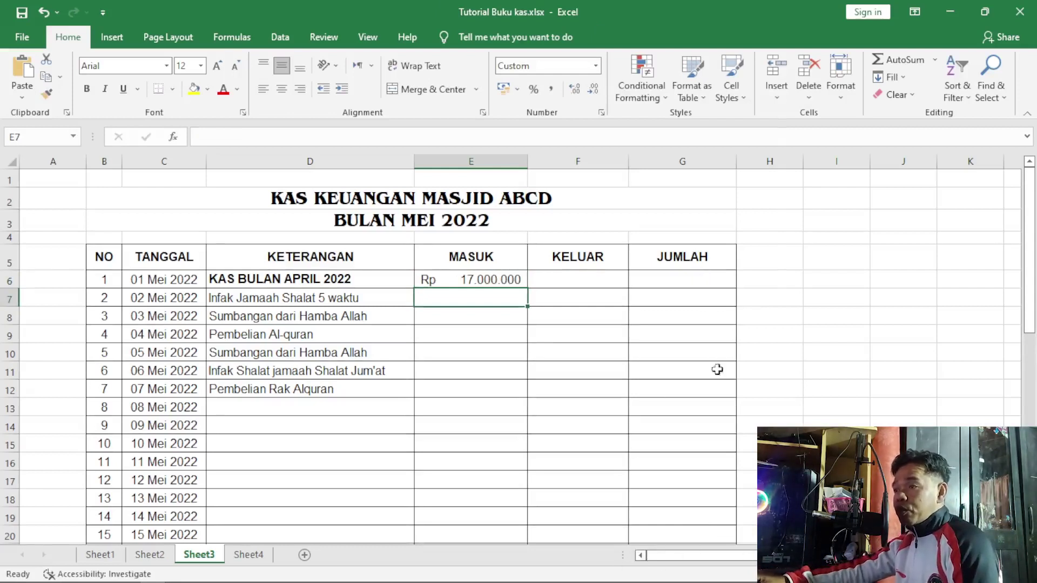
{"action": "scroll", "coordinate": [678, 340], "scroll_direction": "down", "scroll_amount": 1}
{"action": "scroll", "coordinate": [679, 346], "scroll_direction": "down", "scroll_amount": 1}
{"action": "scroll", "coordinate": [679, 340], "scroll_direction": "up", "scroll_amount": 2}
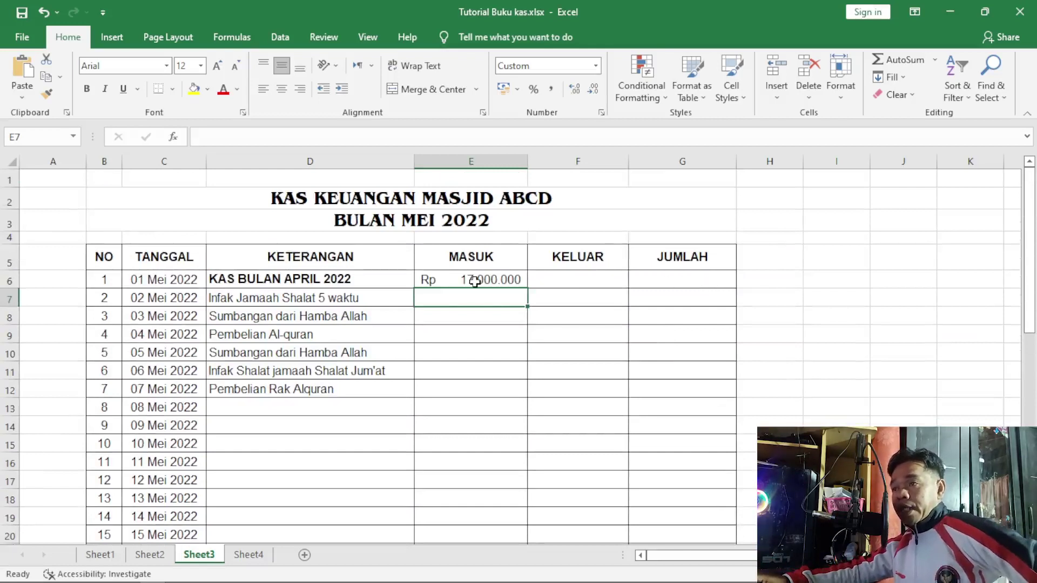
Set G6 to =E6 so it shows Rp 17.000.000, and begin G7's formula with G6.
{"action": "left_click", "coordinate": [667, 281]}
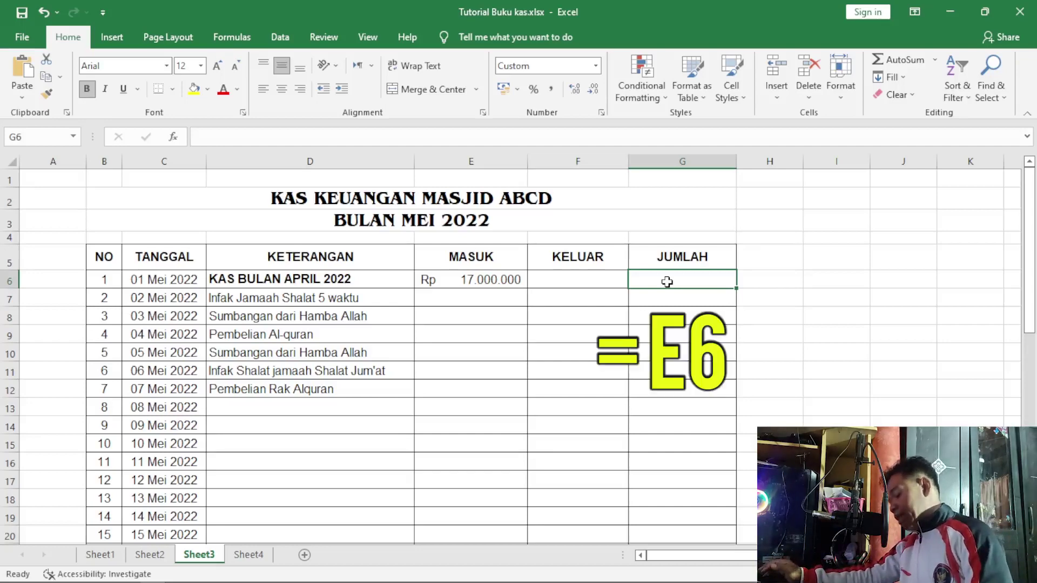
{"action": "type", "text": "="}
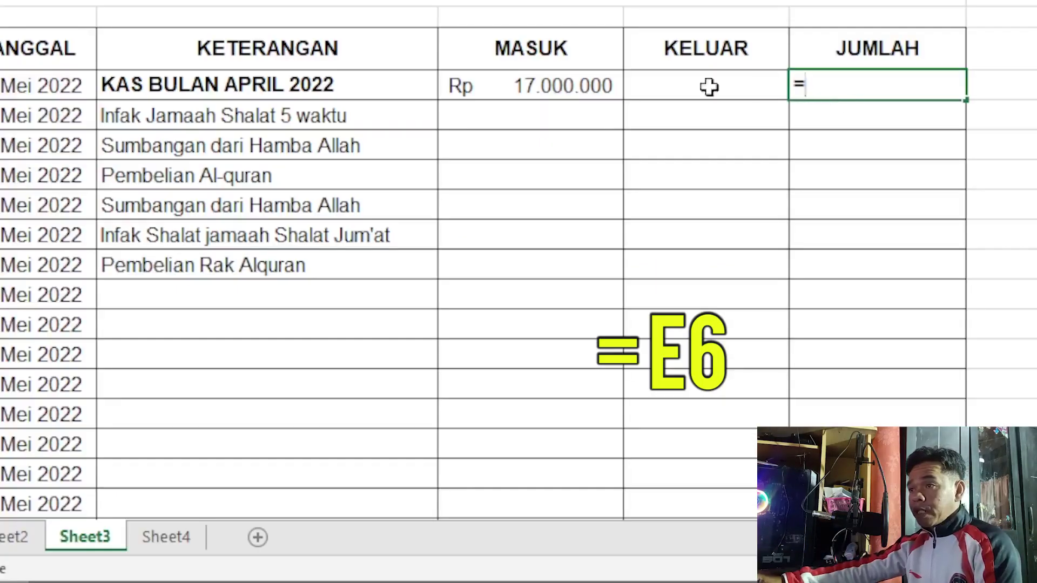
{"action": "left_click", "coordinate": [527, 86]}
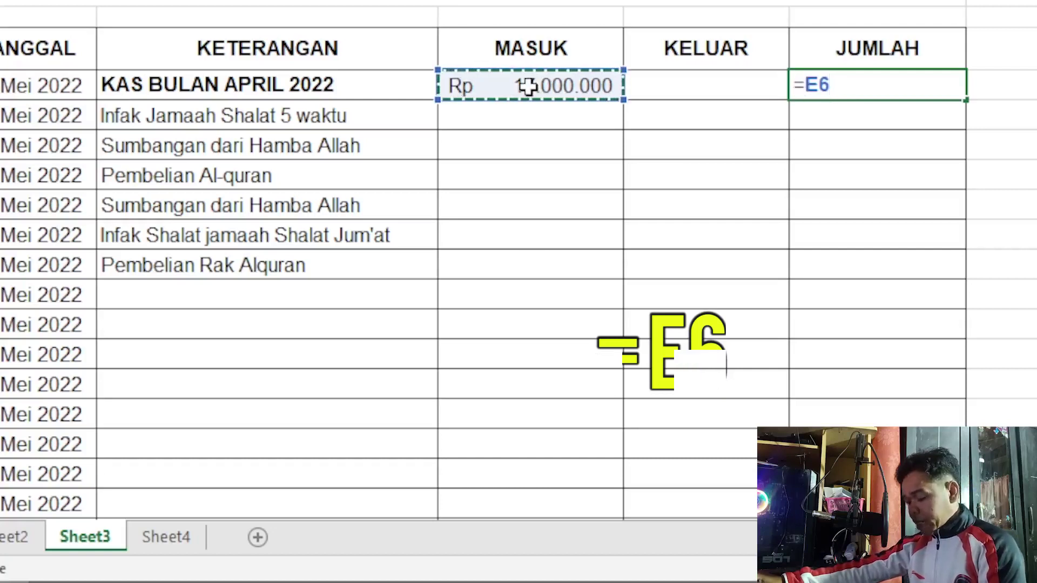
{"action": "key", "text": "Return"}
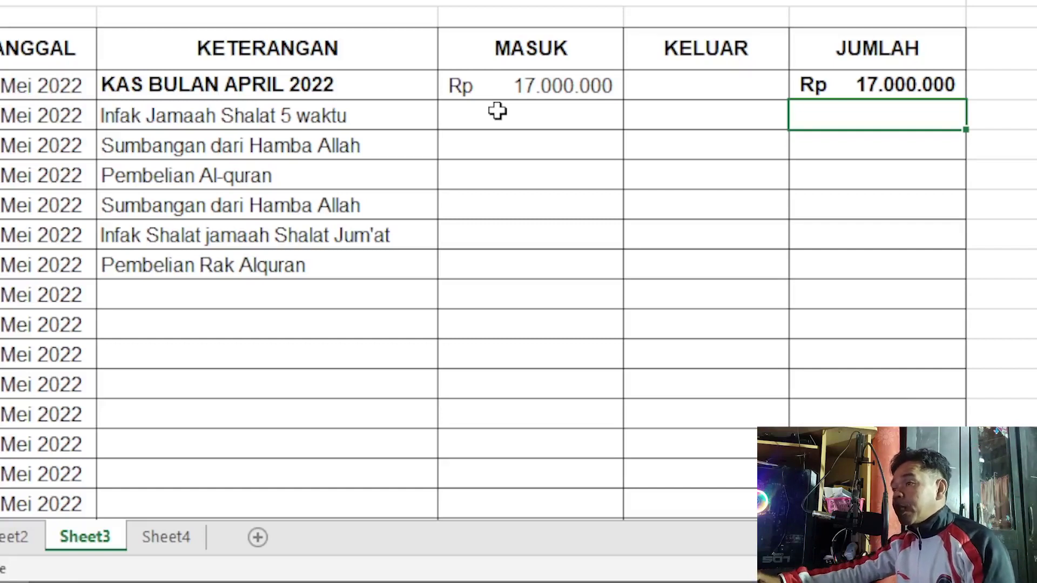
{"action": "type", "text": "="}
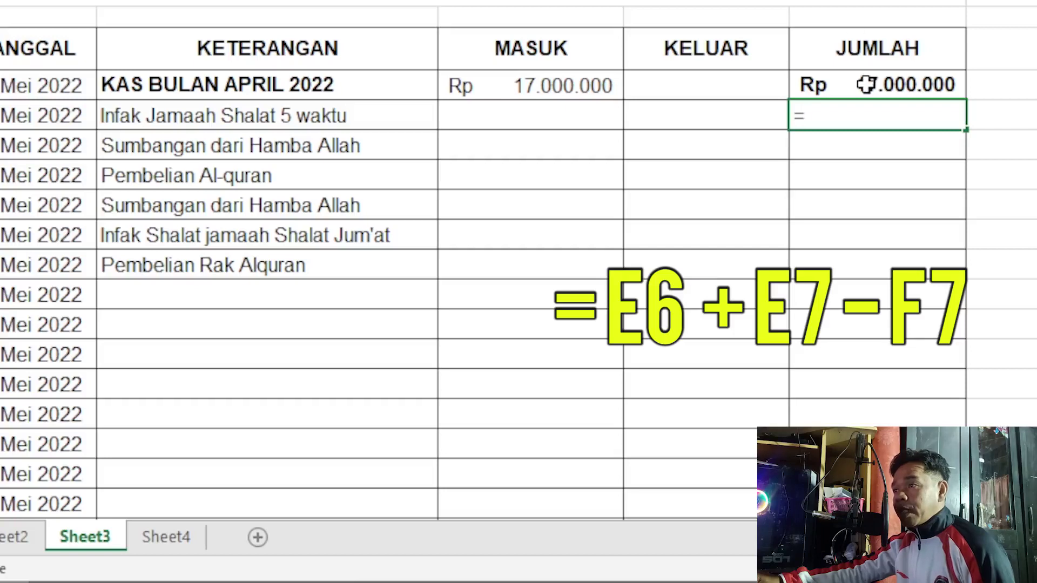
{"action": "left_click", "coordinate": [865, 84]}
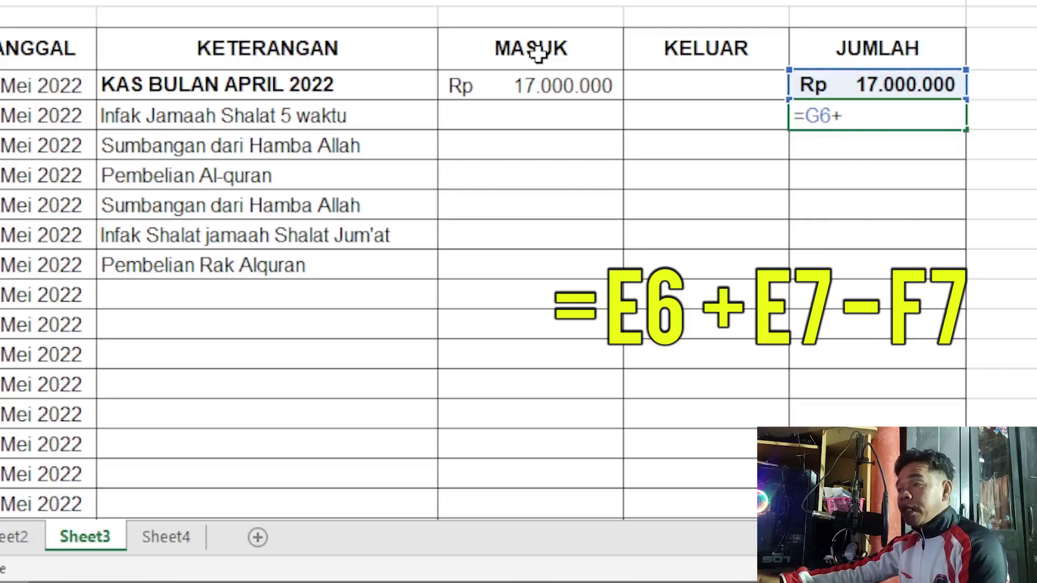
Complete G7 as the running-balance formula =G6+E7-F7.
{"action": "left_click", "coordinate": [555, 111]}
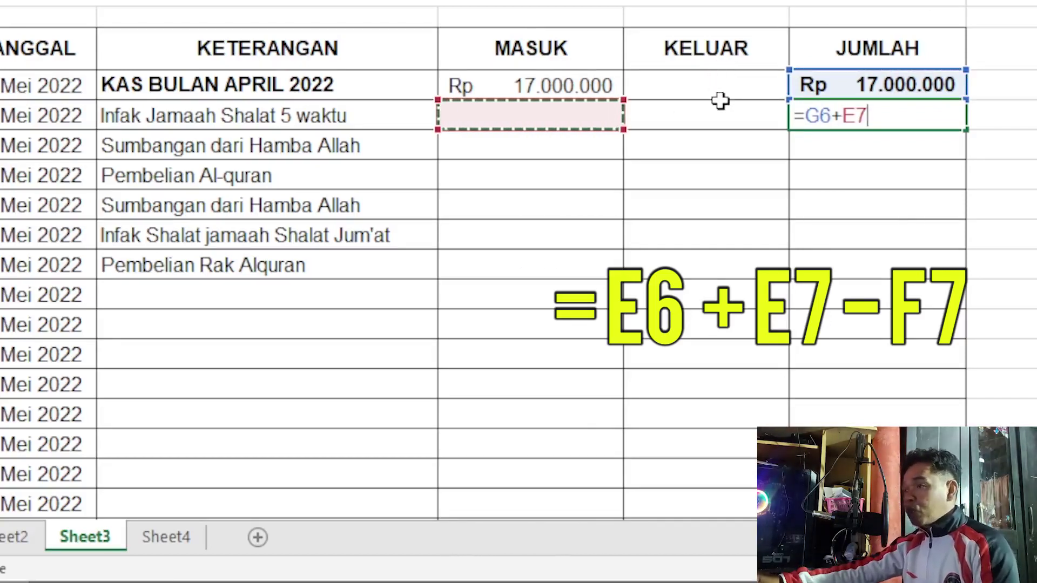
{"action": "type", "text": "-"}
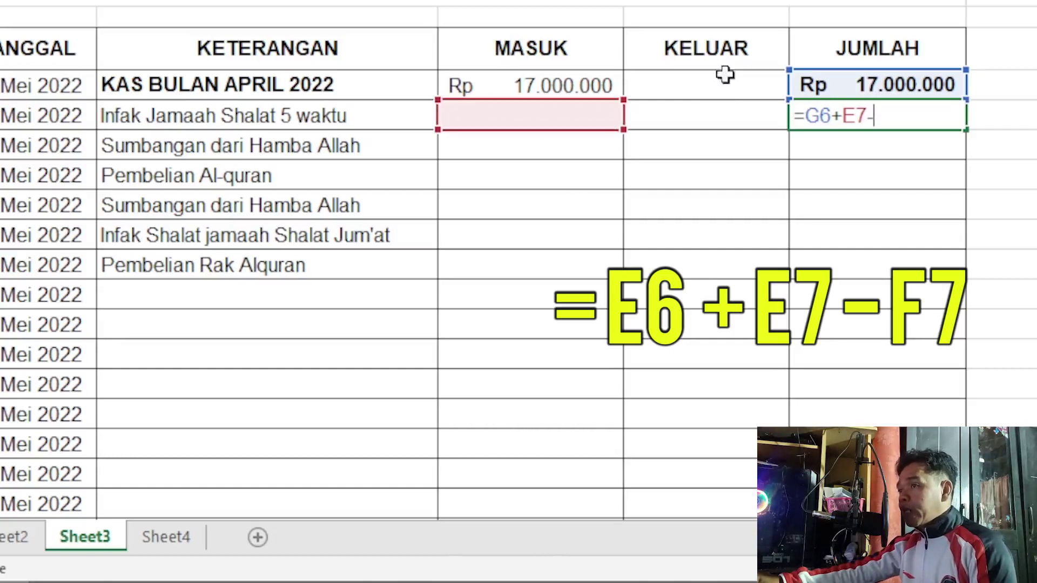
{"action": "left_click", "coordinate": [693, 117]}
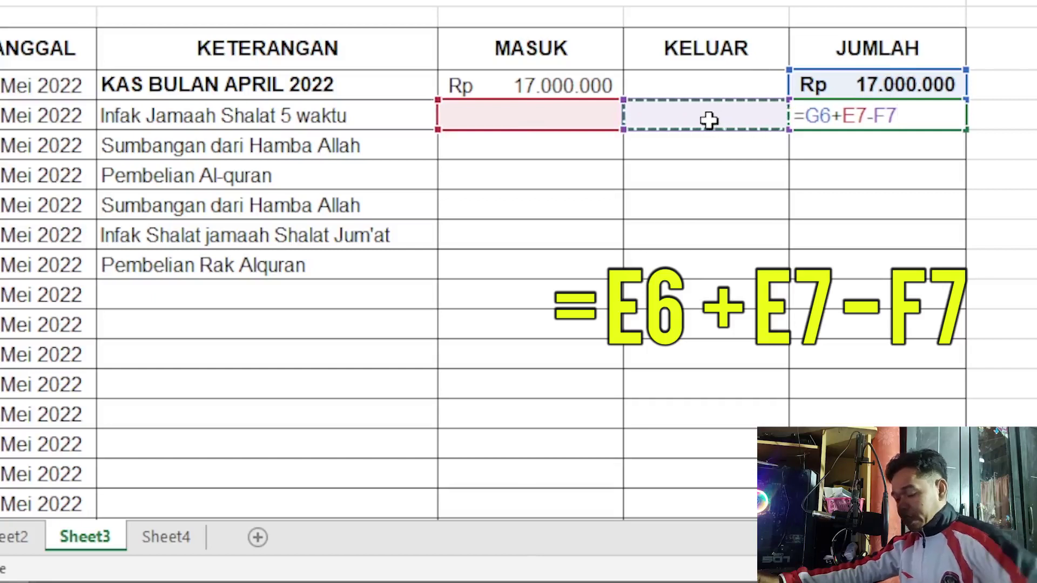
{"action": "key", "text": "Return"}
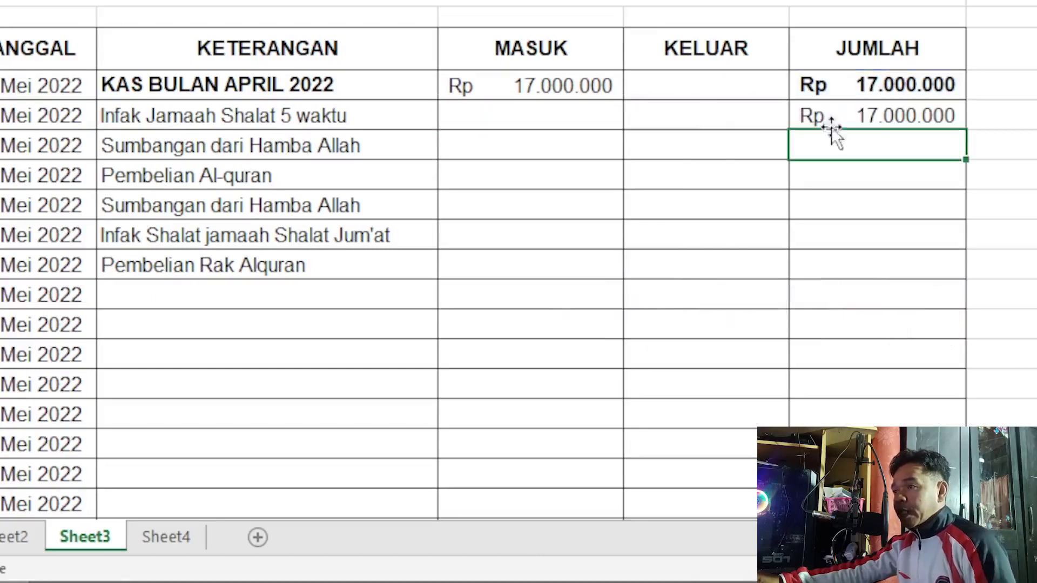
{"action": "left_click", "coordinate": [898, 115]}
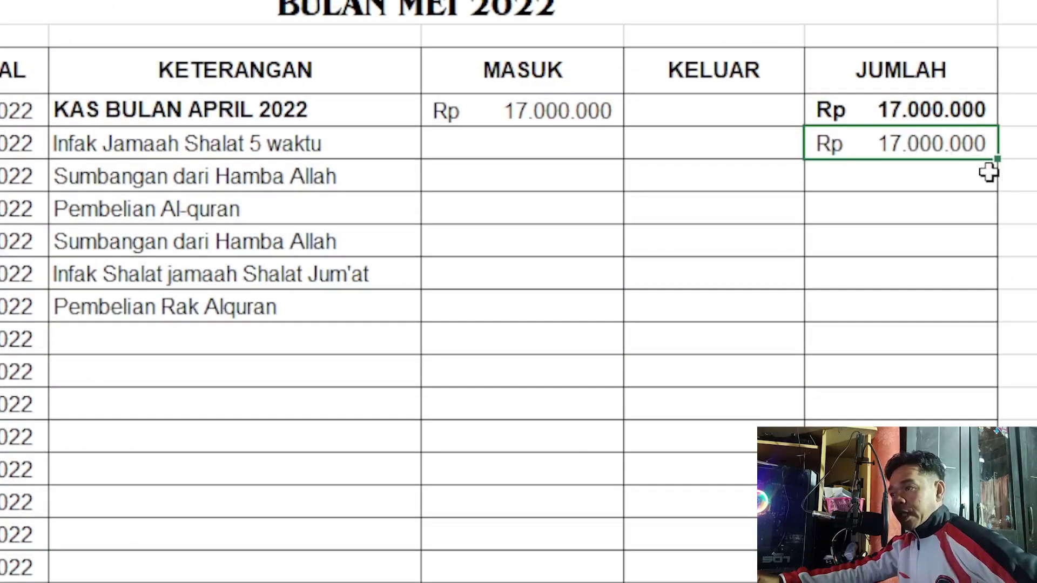
Fill G7's running-balance formula down the rest of the JUMLAH column.
{"action": "left_click_drag", "start_coordinate": [998, 160], "coordinate": [996, 580]}
{"action": "scroll", "coordinate": [860, 261], "scroll_direction": "up", "scroll_amount": 5}
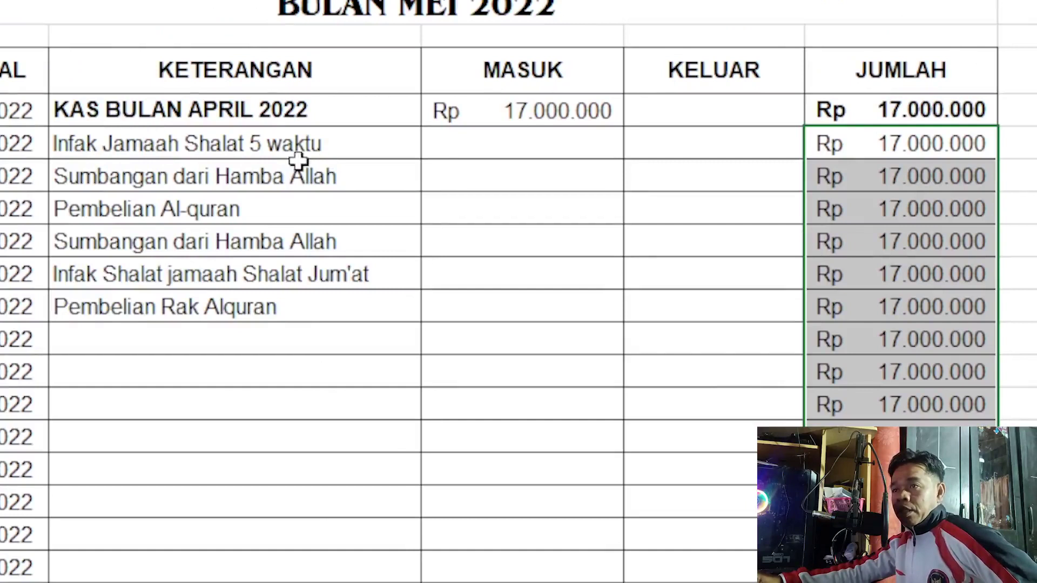
{"action": "left_click", "coordinate": [523, 145]}
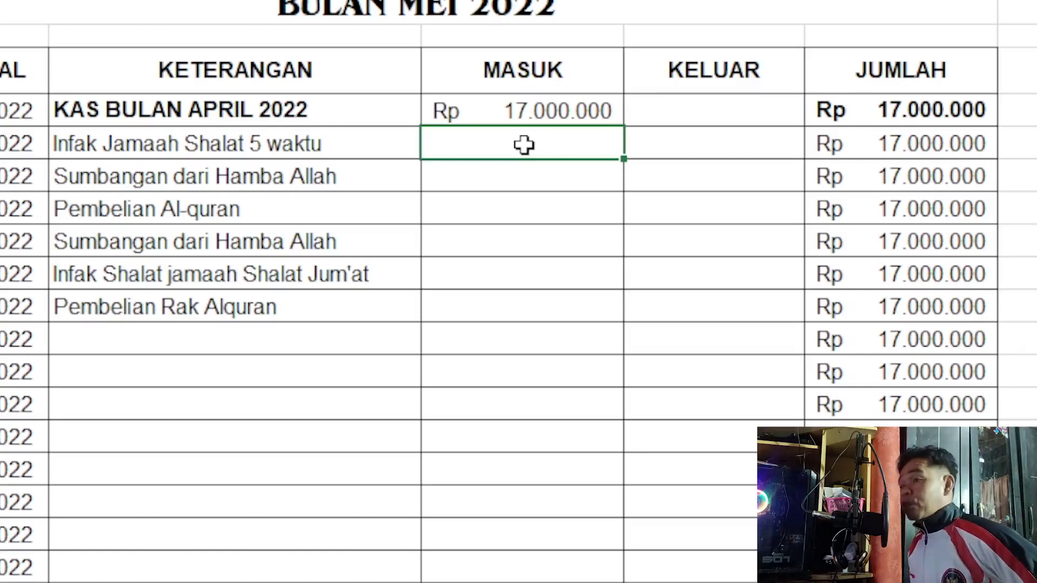
Enter 1.000.000 and 700.000 as income and 1.500.000 as the Pembelian Al-quran expense.
{"action": "type", "text": "100000"}
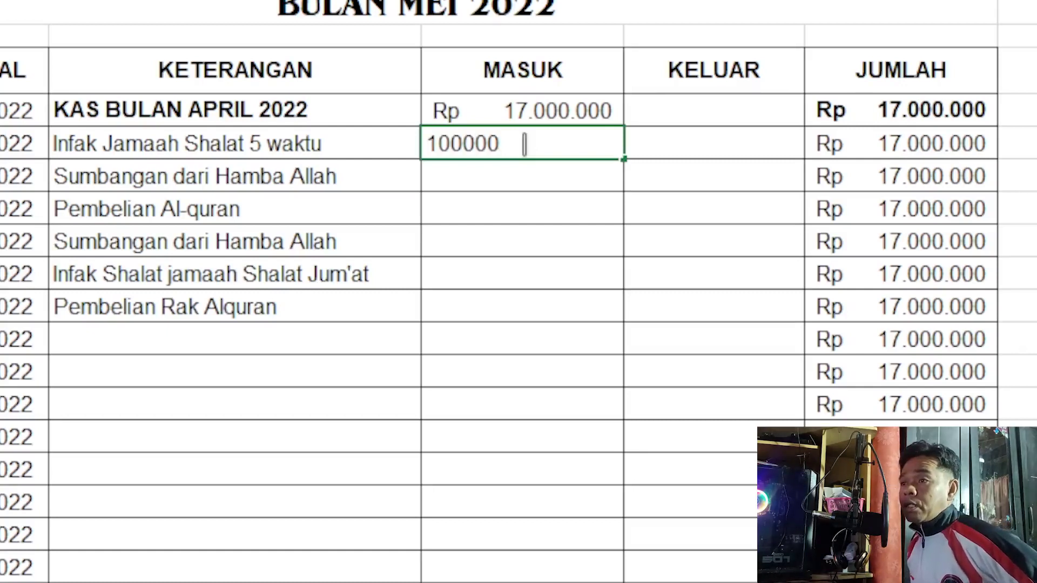
{"action": "key", "text": "Return"}
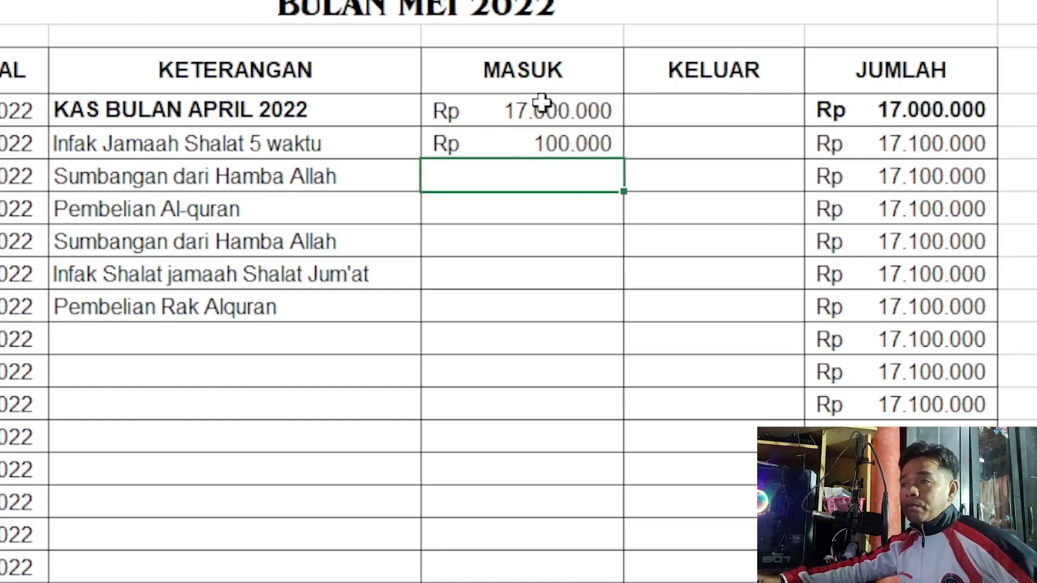
{"action": "left_click", "coordinate": [548, 138]}
{"action": "key", "text": "F2"}
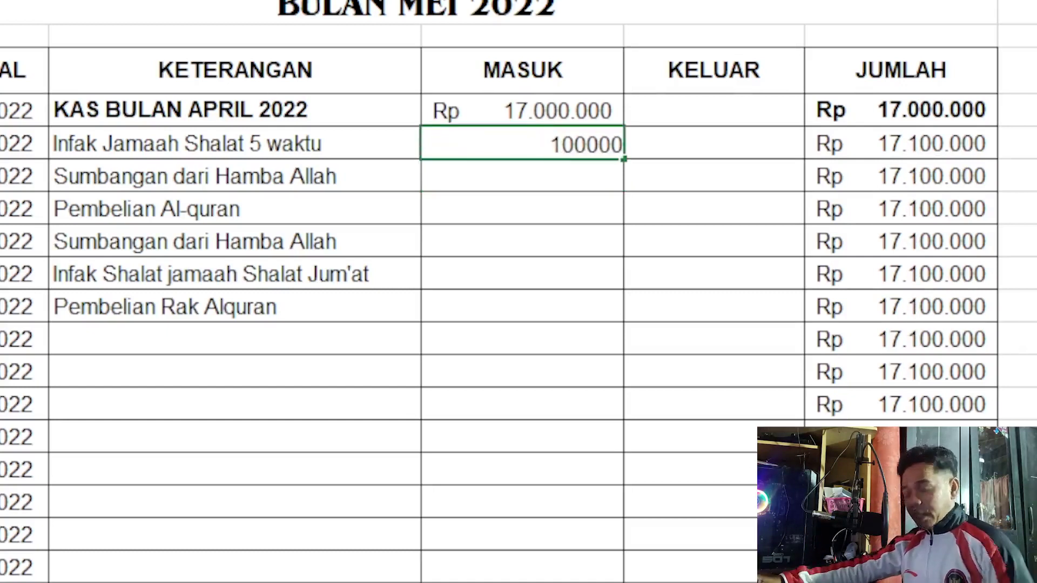
{"action": "type", "text": "0"}
{"action": "key", "text": "Return"}
{"action": "type", "text": "7"}
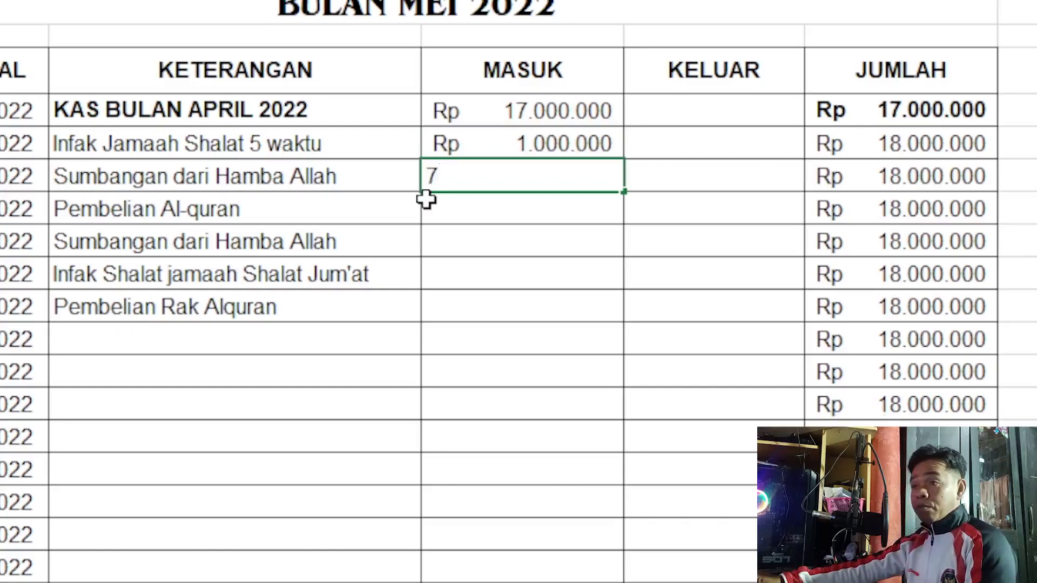
{"action": "type", "text": "0000"}
{"action": "key", "text": "Return"}
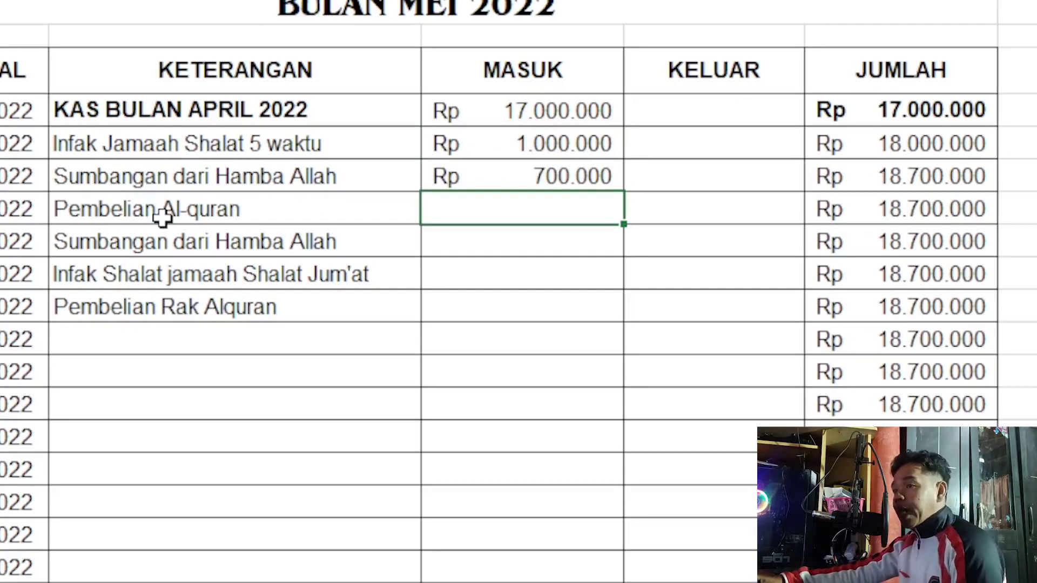
{"action": "left_click", "coordinate": [666, 216]}
{"action": "type", "text": "1500000"}
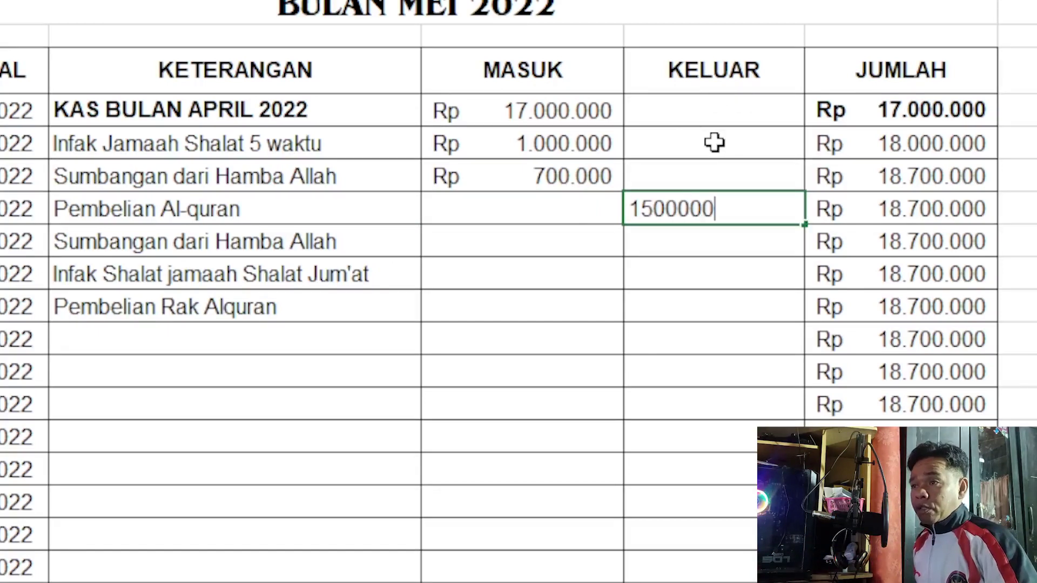
{"action": "key", "text": "Return"}
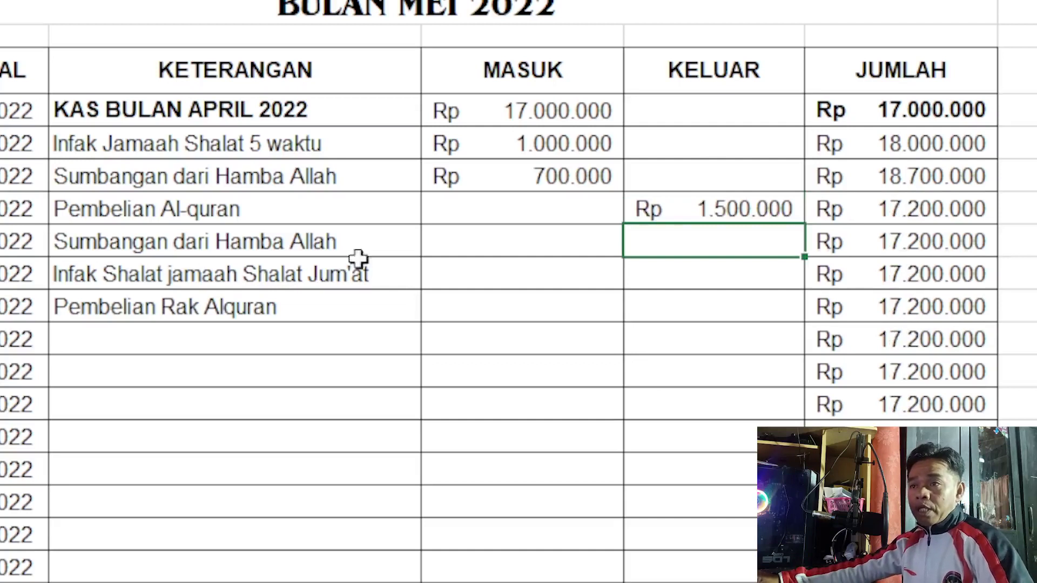
Add 500.000 Sumbangan and 1.200.000 Jum'at infak income, plus a 1.000.000 Rak Alquran expense.
{"action": "left_click", "coordinate": [556, 239]}
{"action": "type", "text": "500000"}
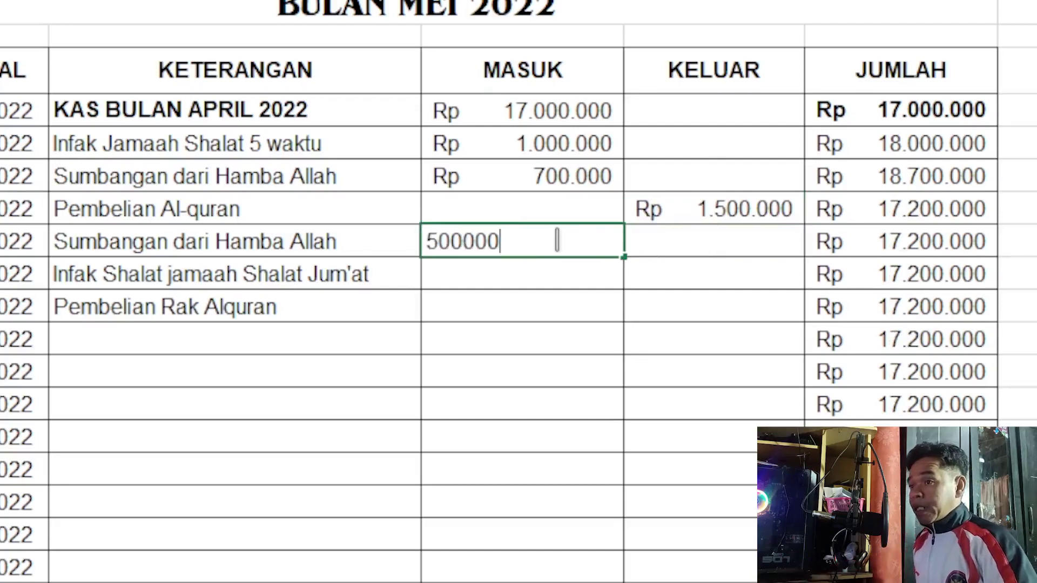
{"action": "key", "text": "Return"}
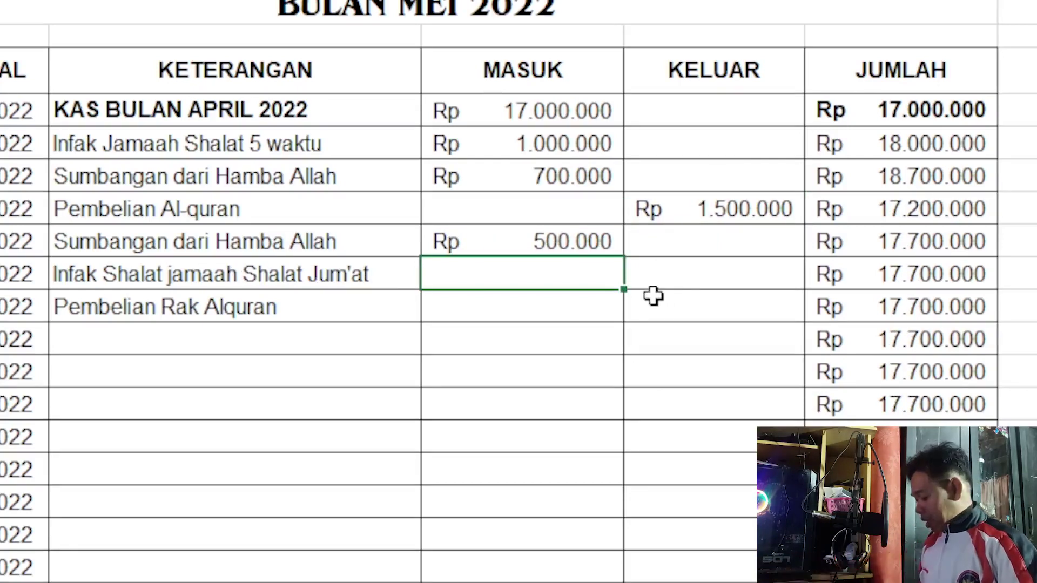
{"action": "type", "text": "1200."}
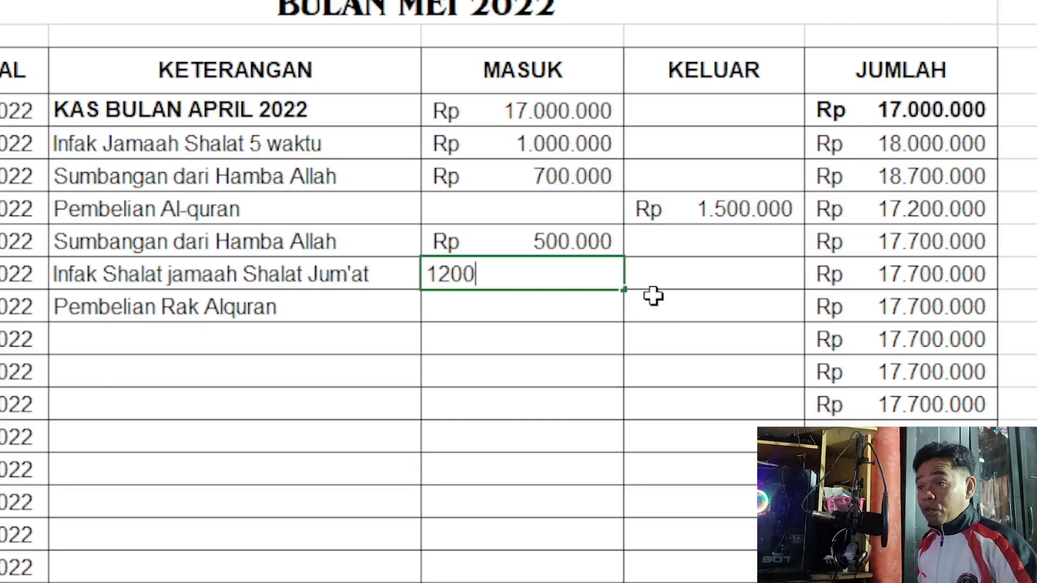
{"action": "type", "text": "000"}
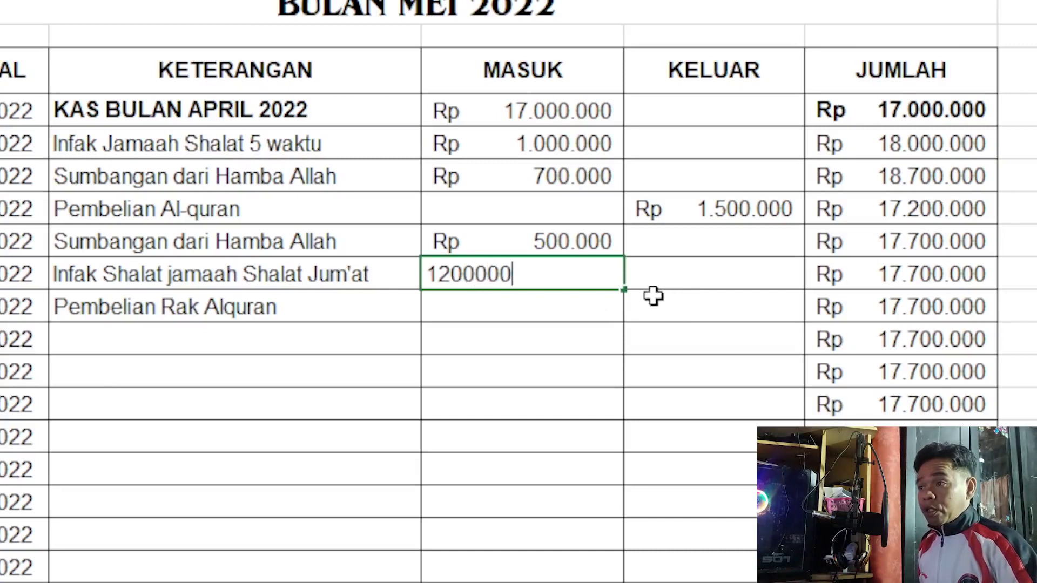
{"action": "key", "text": "Return"}
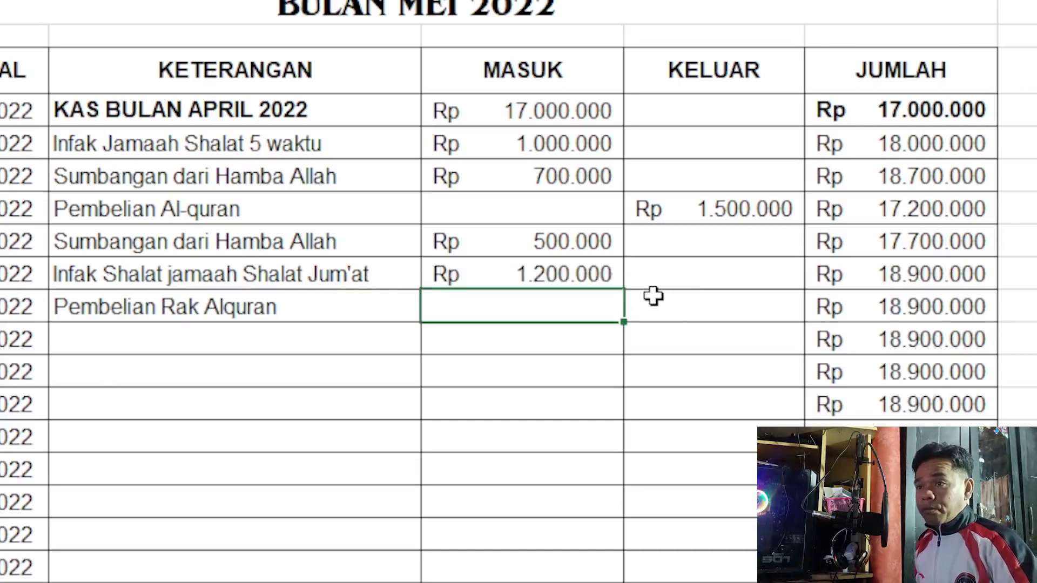
{"action": "left_click", "coordinate": [652, 296]}
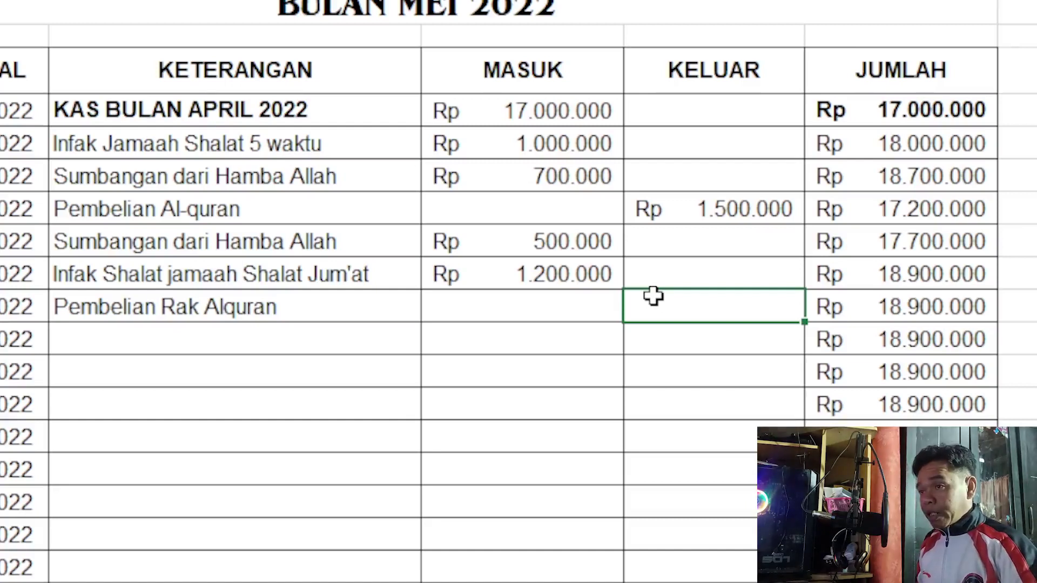
{"action": "type", "text": "1"}
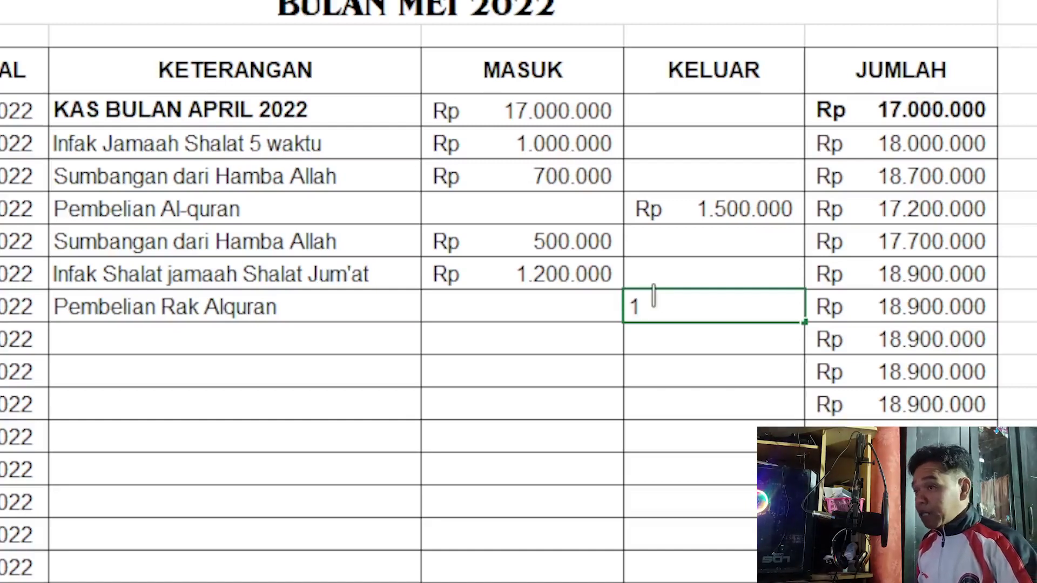
{"action": "type", "text": "Rp 1.000.000"}
{"action": "key", "text": "Return"}
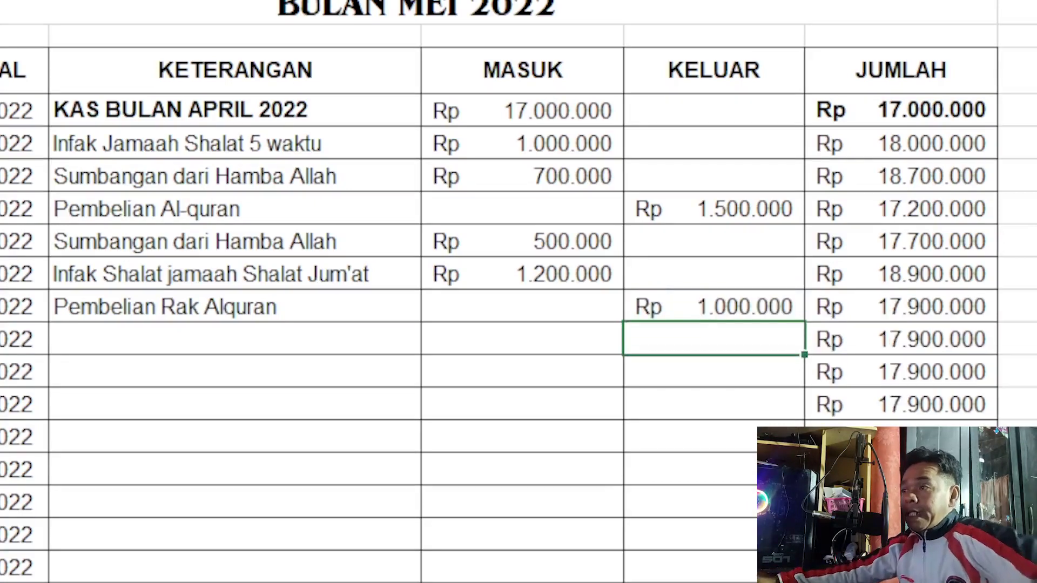
{"action": "scroll", "coordinate": [907, 204], "scroll_direction": "down", "scroll_amount": 1}
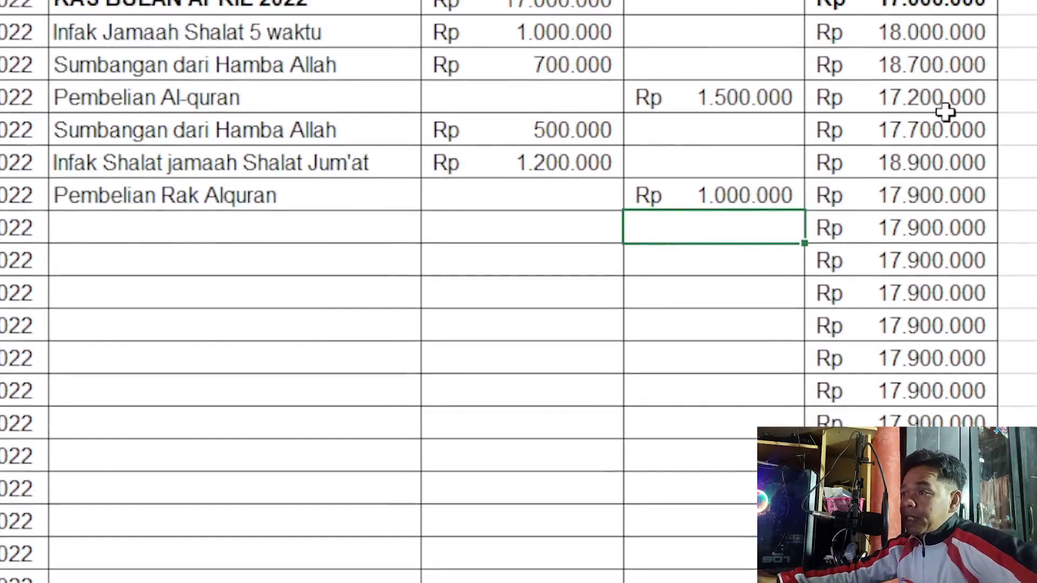
{"action": "scroll", "coordinate": [947, 270], "scroll_direction": "down", "scroll_amount": 3}
{"action": "scroll", "coordinate": [939, 377], "scroll_direction": "down", "scroll_amount": 2}
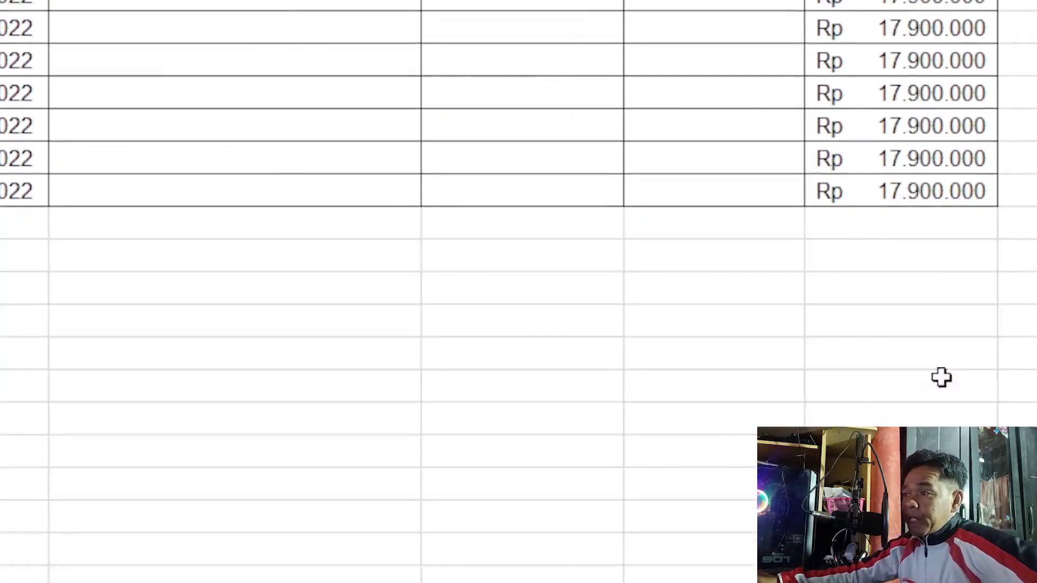
{"action": "scroll", "coordinate": [930, 262], "scroll_direction": "up", "scroll_amount": 3}
{"action": "scroll", "coordinate": [930, 263], "scroll_direction": "up", "scroll_amount": 3}
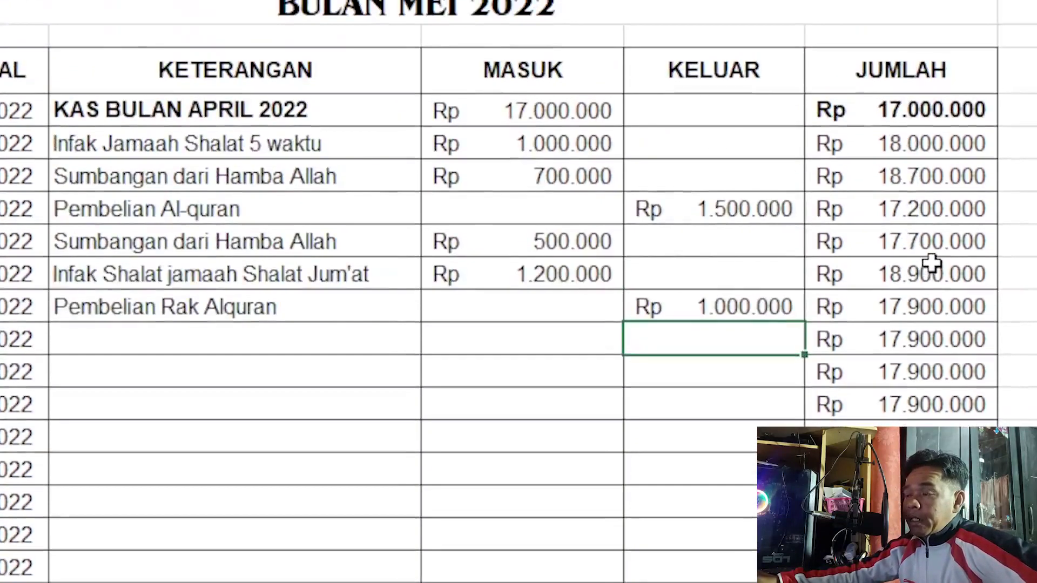
{"action": "scroll", "coordinate": [931, 263], "scroll_direction": "down", "scroll_amount": 2}
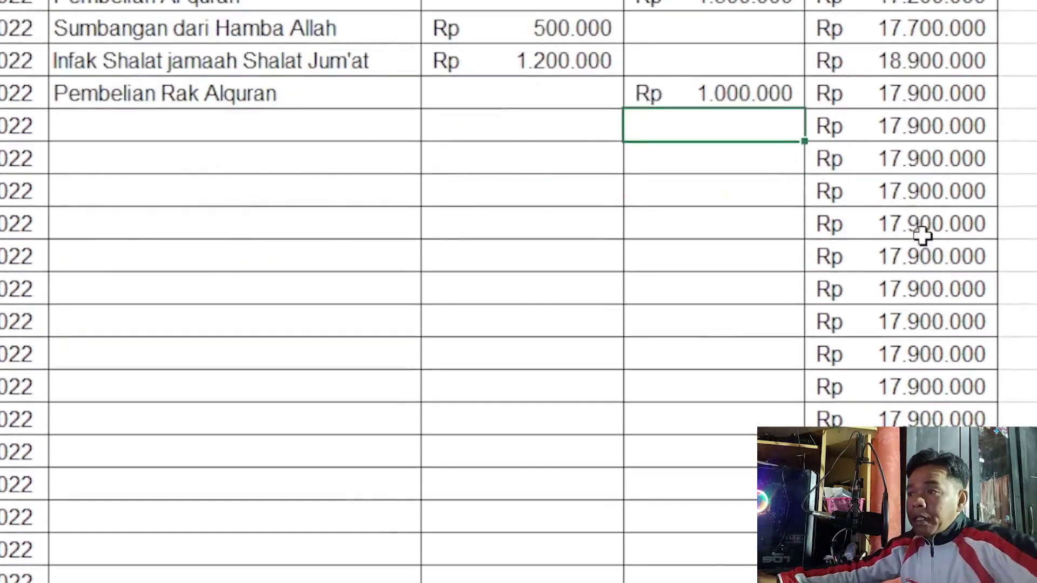
{"action": "scroll", "coordinate": [881, 151], "scroll_direction": "down", "scroll_amount": 1}
{"action": "scroll", "coordinate": [880, 146], "scroll_direction": "down", "scroll_amount": 1}
{"action": "scroll", "coordinate": [883, 143], "scroll_direction": "down", "scroll_amount": 1}
{"action": "scroll", "coordinate": [885, 141], "scroll_direction": "up", "scroll_amount": 2}
{"action": "scroll", "coordinate": [886, 141], "scroll_direction": "up", "scroll_amount": 1}
{"action": "scroll", "coordinate": [886, 141], "scroll_direction": "up", "scroll_amount": 2}
{"action": "scroll", "coordinate": [886, 141], "scroll_direction": "up", "scroll_amount": 1}
{"action": "scroll", "coordinate": [886, 141], "scroll_direction": "down", "scroll_amount": 3}
{"action": "scroll", "coordinate": [886, 141], "scroll_direction": "down", "scroll_amount": 6}
{"action": "scroll", "coordinate": [886, 141], "scroll_direction": "up", "scroll_amount": 2}
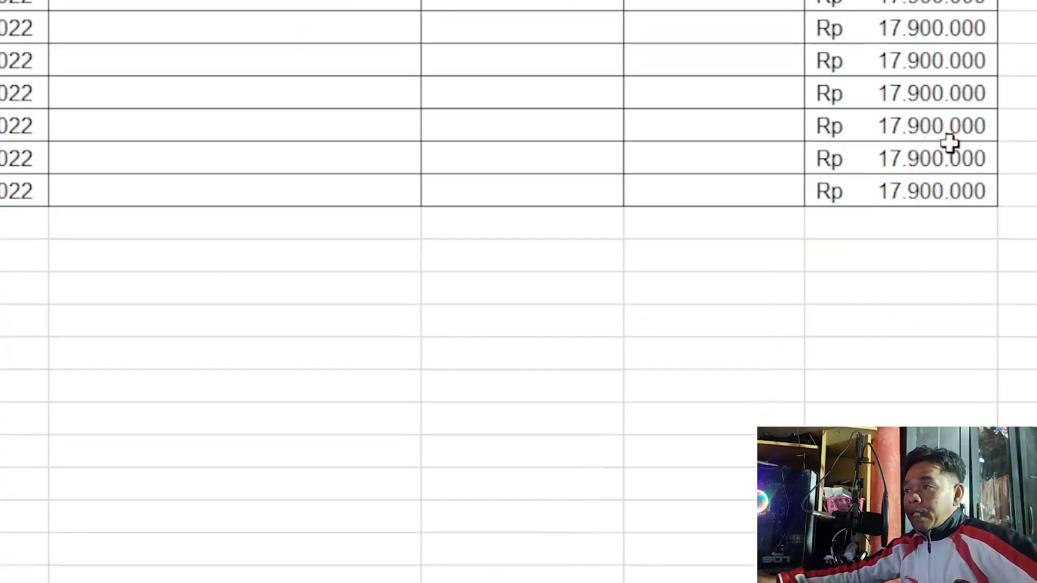
{"action": "left_click", "coordinate": [907, 189]}
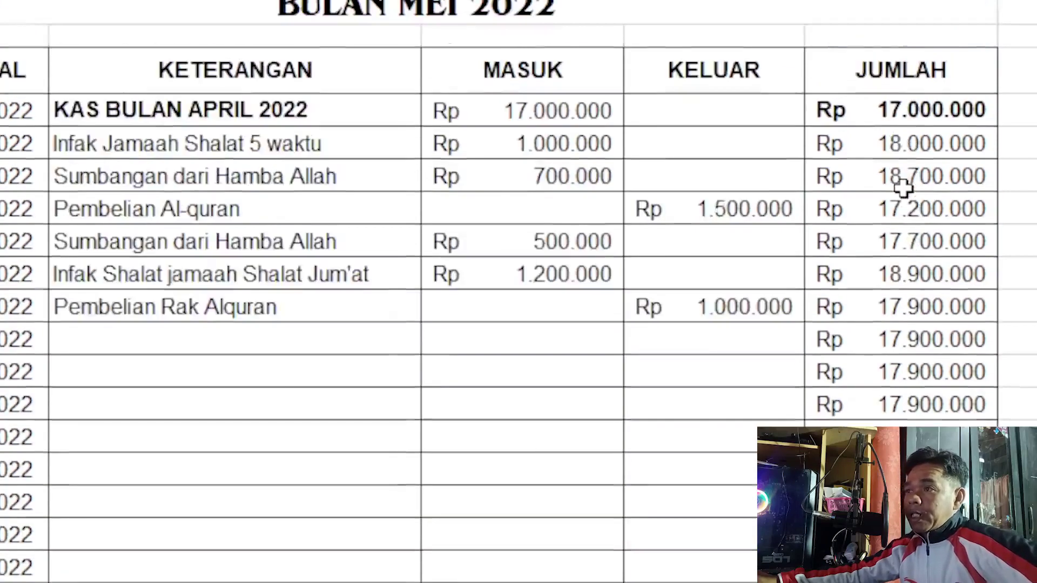
{"action": "scroll", "coordinate": [951, 155], "scroll_direction": "up", "scroll_amount": 3}
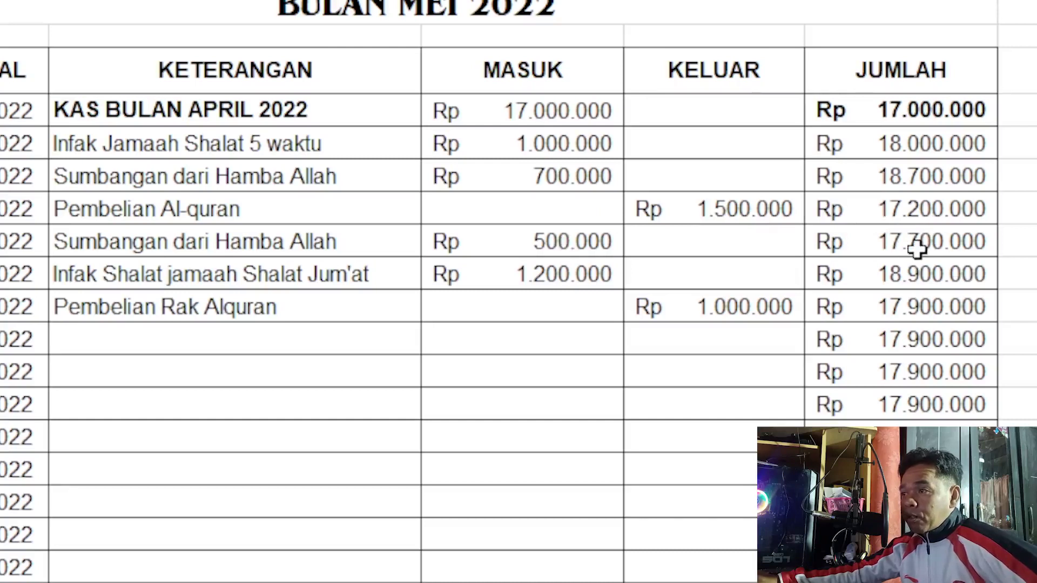
{"action": "left_click_drag", "start_coordinate": [923, 113], "coordinate": [910, 340]}
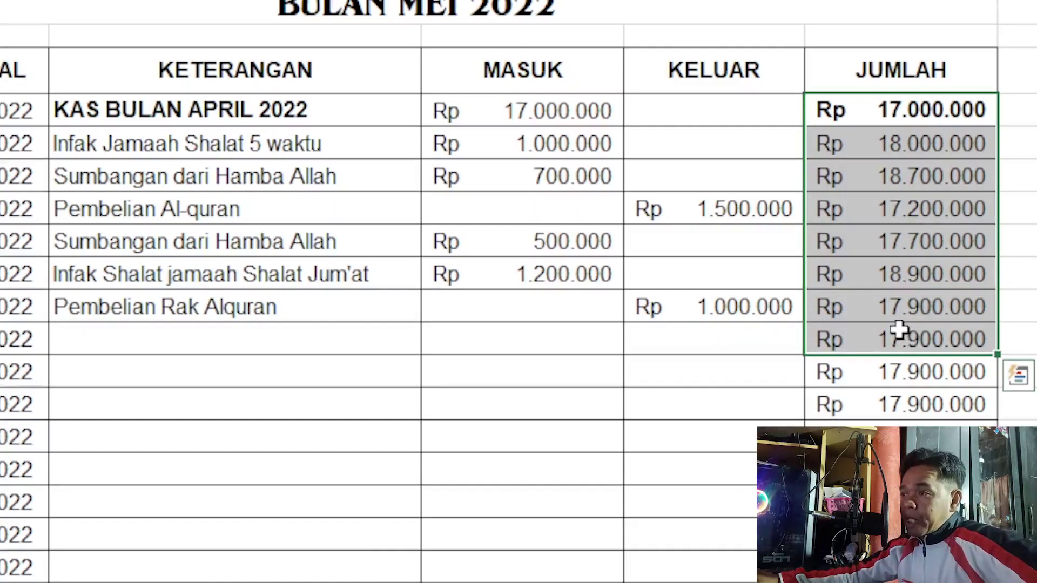
{"action": "scroll", "coordinate": [899, 329], "scroll_direction": "down", "scroll_amount": 3}
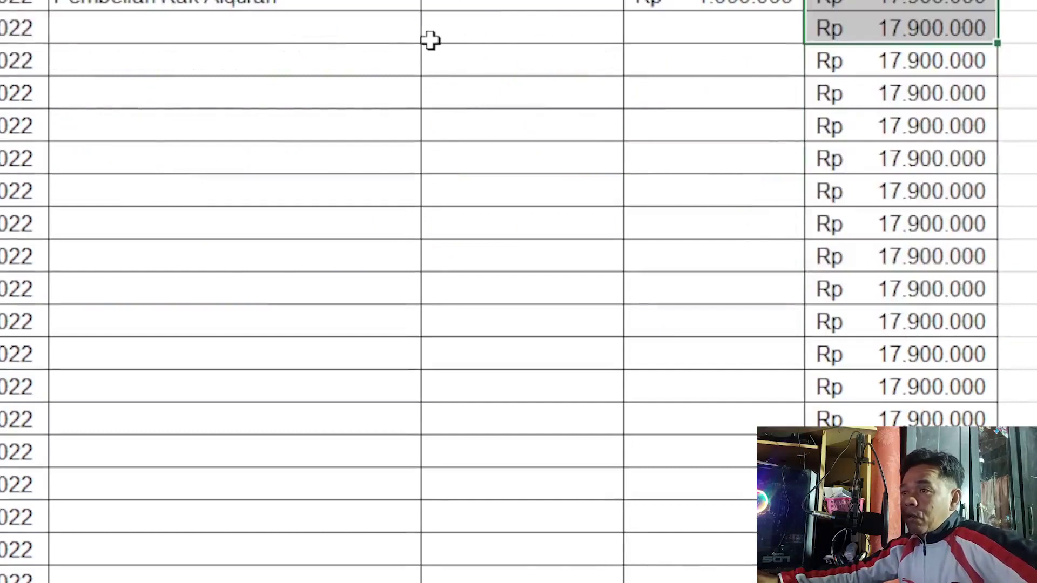
{"action": "left_click_drag", "start_coordinate": [378, 27], "coordinate": [381, 564]}
{"action": "scroll", "coordinate": [405, 486], "scroll_direction": "down", "scroll_amount": 3}
{"action": "scroll", "coordinate": [486, 367], "scroll_direction": "down", "scroll_amount": 1}
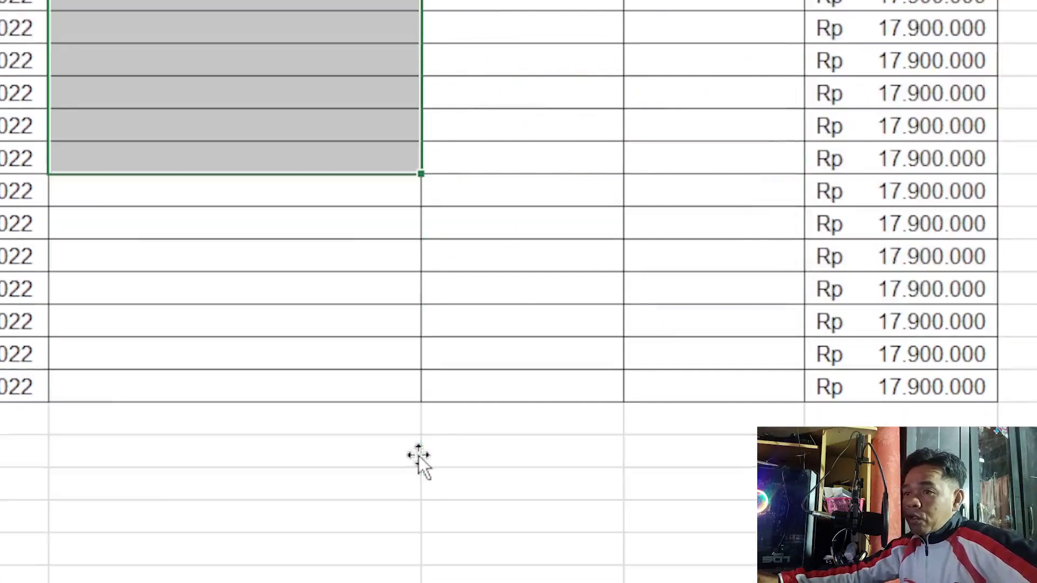
{"action": "scroll", "coordinate": [912, 259], "scroll_direction": "up", "scroll_amount": 4}
{"action": "left_click_drag", "start_coordinate": [893, 25], "coordinate": [912, 562]}
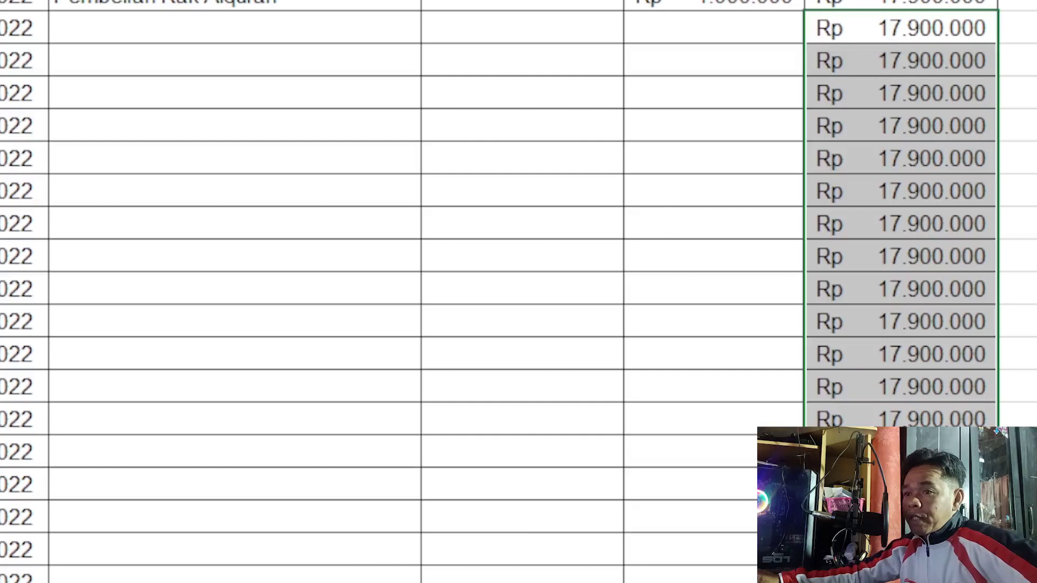
{"action": "scroll", "coordinate": [596, 172], "scroll_direction": "up", "scroll_amount": 3}
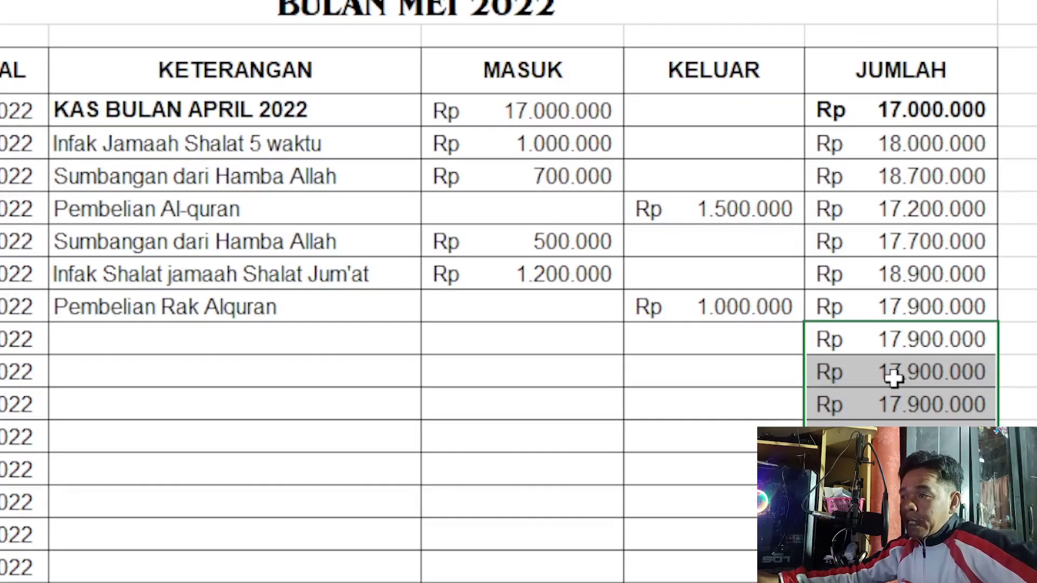
{"action": "scroll", "coordinate": [894, 380], "scroll_direction": "down", "scroll_amount": 2}
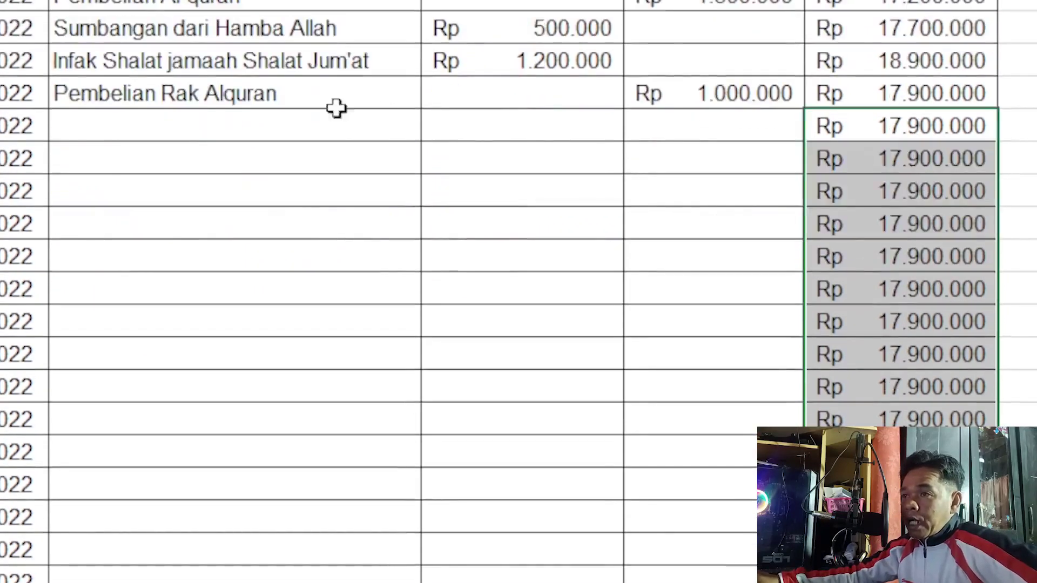
{"action": "left_click", "coordinate": [556, 150]}
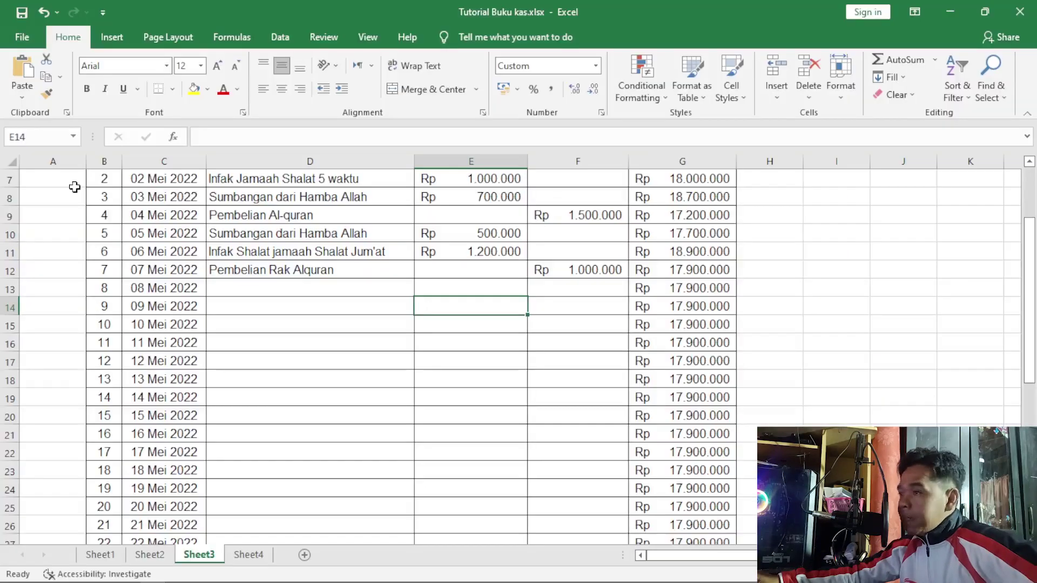
Copy the whole ledger sheet and paste it into a new Sheet5.
{"action": "scroll", "coordinate": [123, 295], "scroll_direction": "up", "scroll_amount": 2}
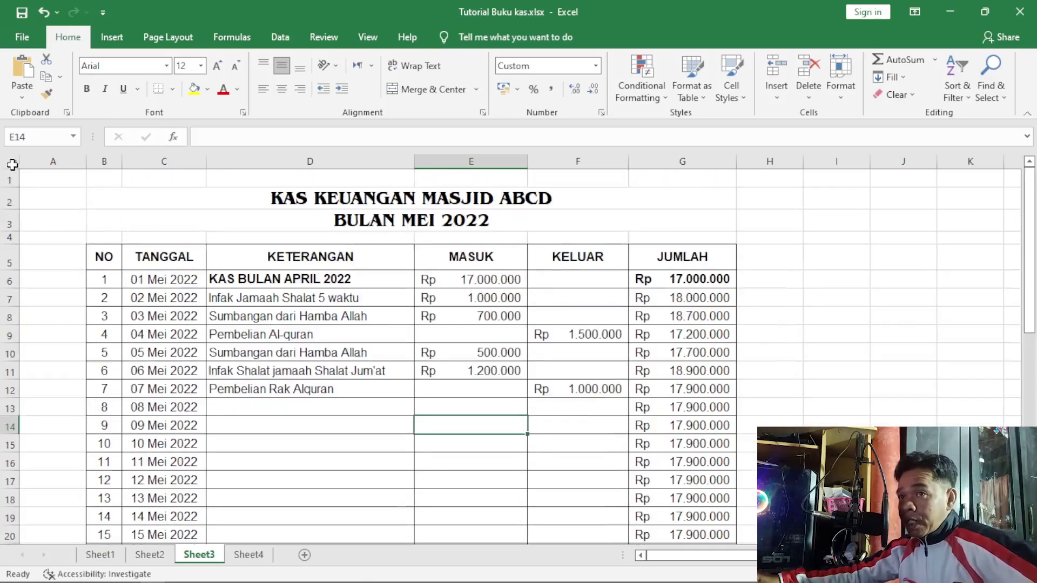
{"action": "left_click", "coordinate": [12, 162]}
{"action": "right_click", "coordinate": [13, 162]}
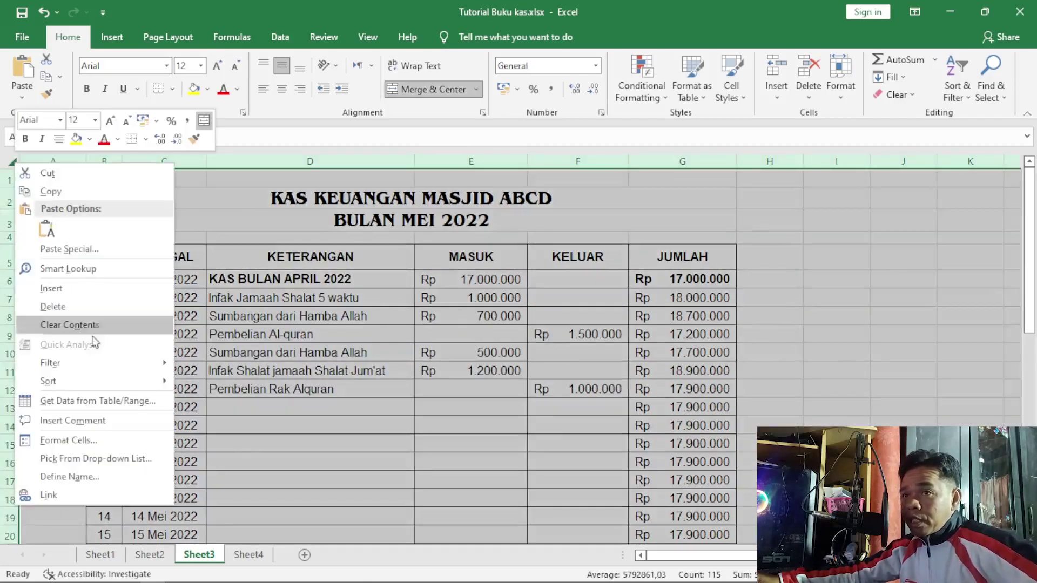
{"action": "left_click", "coordinate": [55, 189]}
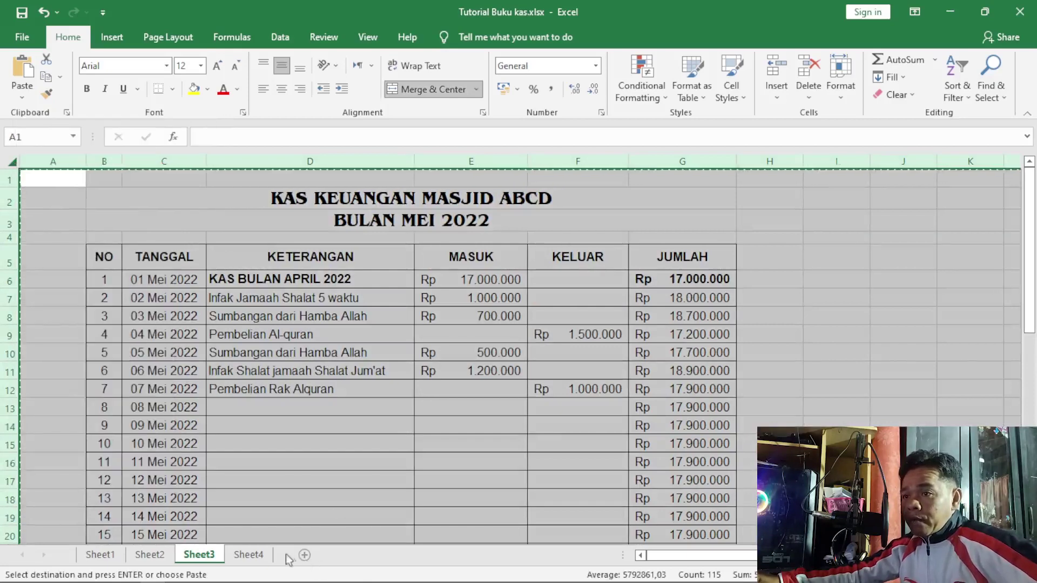
{"action": "left_click", "coordinate": [305, 556]}
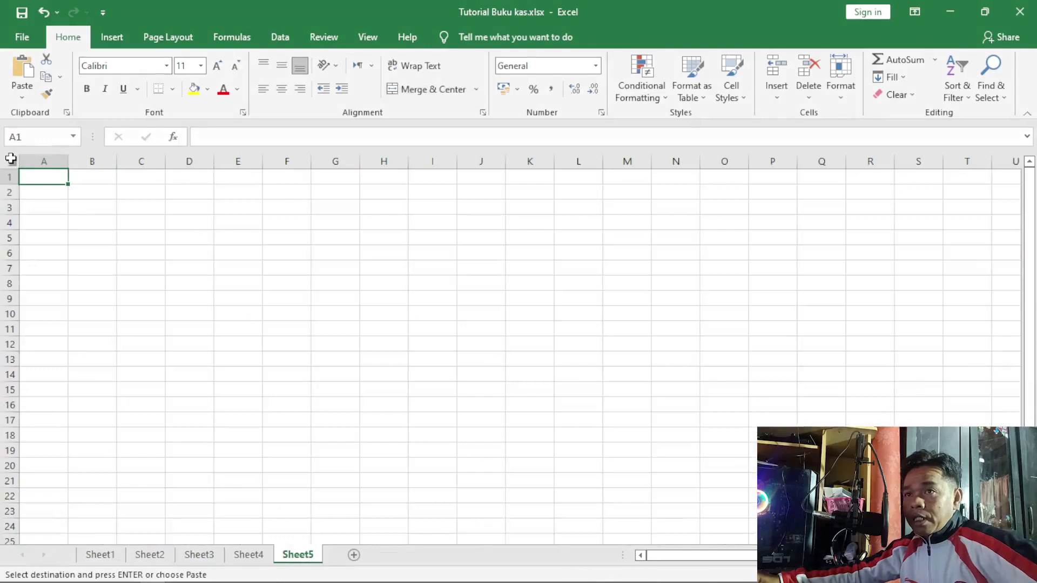
{"action": "left_click", "coordinate": [11, 159]}
{"action": "right_click", "coordinate": [10, 158]}
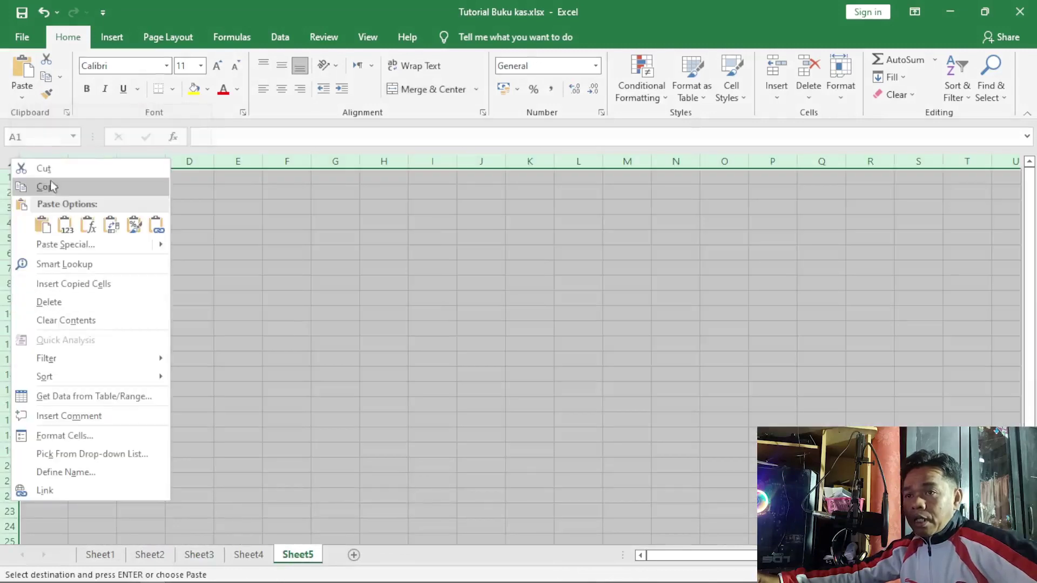
{"action": "left_click", "coordinate": [4, 159]}
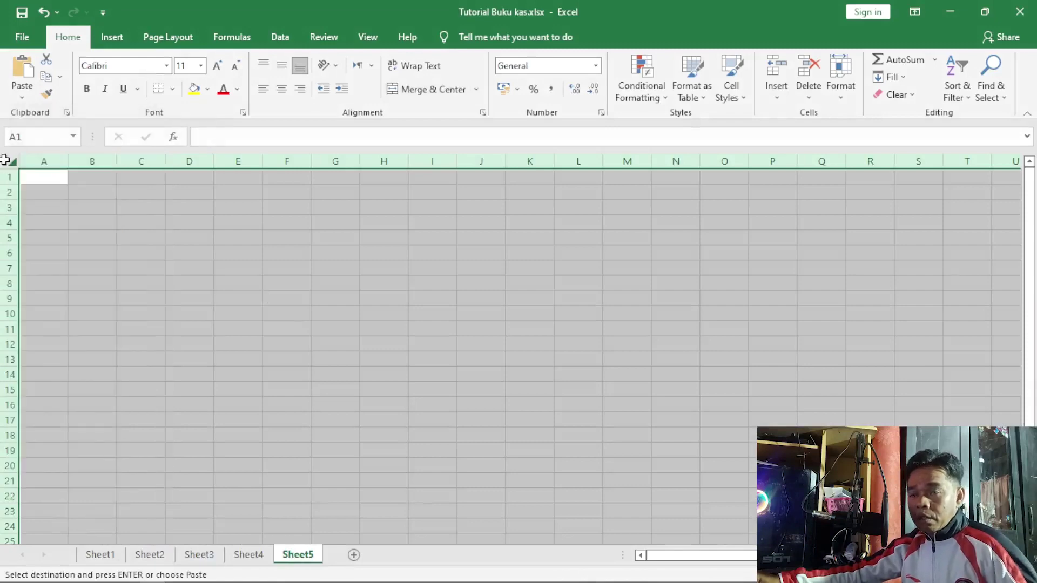
{"action": "key", "text": "ctrl+v"}
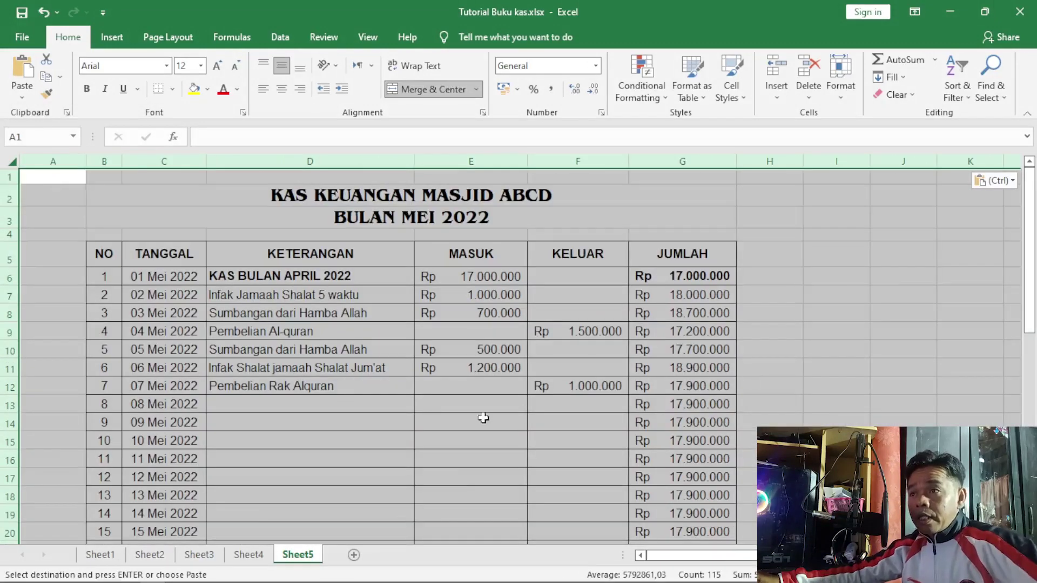
Clear the ledger range D6:G36, then undo that deletion.
{"action": "left_click", "coordinate": [276, 279]}
{"action": "scroll", "coordinate": [485, 351], "scroll_direction": "down", "scroll_amount": 5}
{"action": "scroll", "coordinate": [657, 423], "scroll_direction": "down", "scroll_amount": 5}
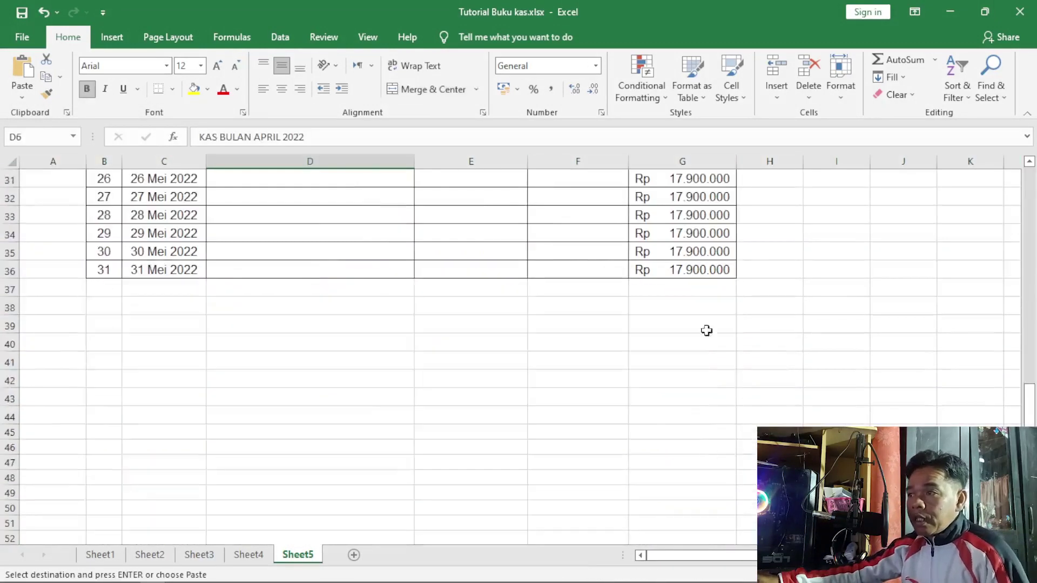
{"action": "left_click", "coordinate": [691, 274], "text": "shift"}
{"action": "key", "text": "Delete"}
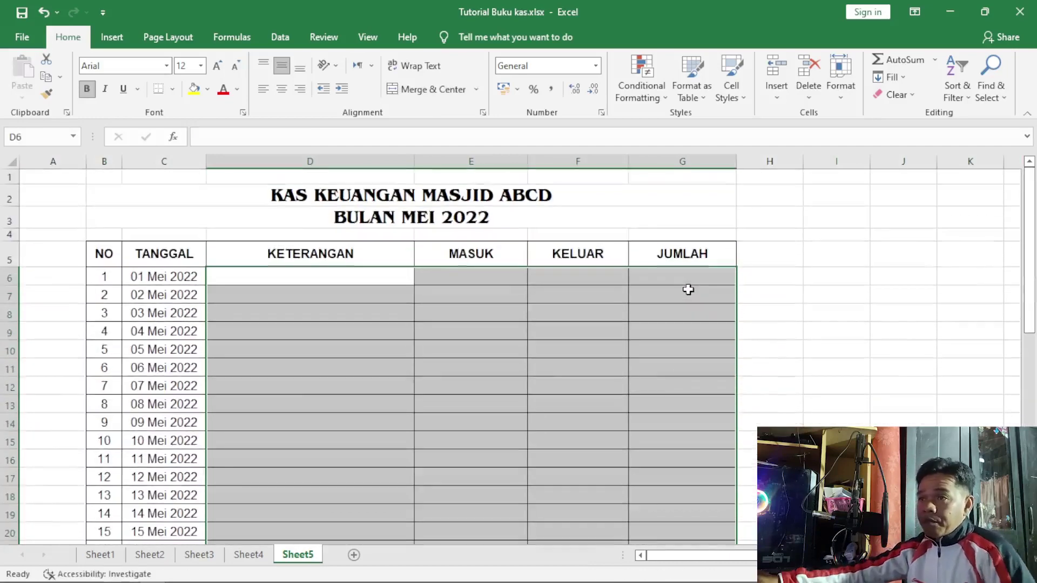
{"action": "key", "text": "ctrl+z"}
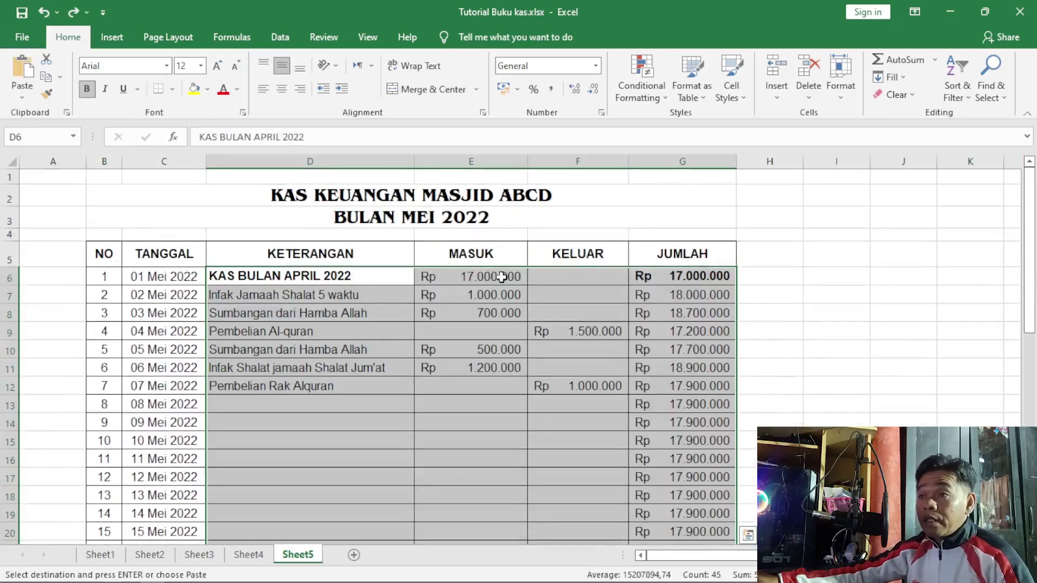
Delete only the MASUK, KELUAR and JUMLAH amounts in E6:G36.
{"action": "left_click", "coordinate": [473, 282]}
{"action": "scroll", "coordinate": [732, 506], "scroll_direction": "down", "scroll_amount": 5}
{"action": "scroll", "coordinate": [722, 497], "scroll_direction": "down", "scroll_amount": 5}
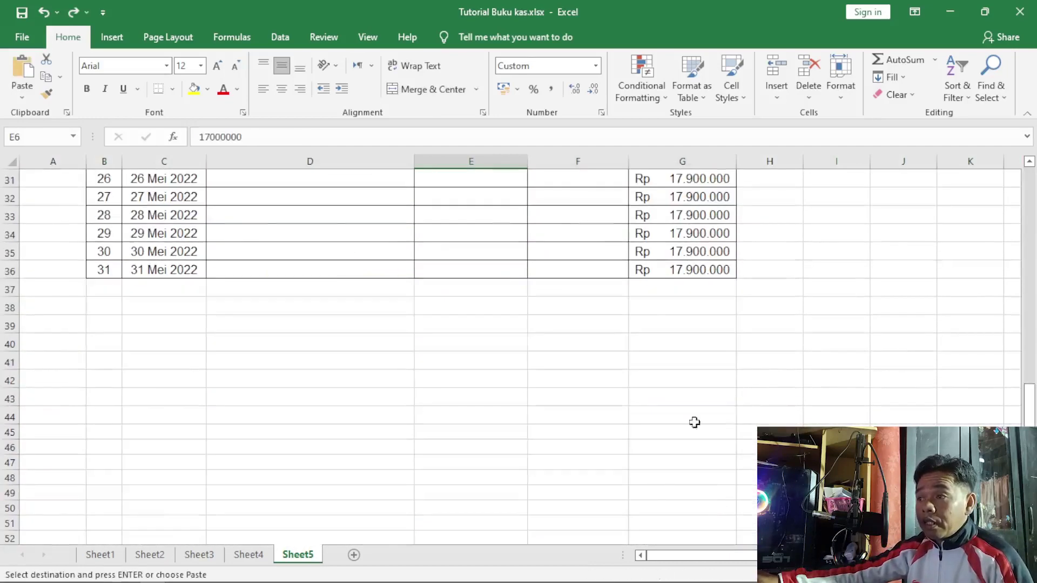
{"action": "left_click", "coordinate": [684, 269], "text": "shift"}
{"action": "scroll", "coordinate": [686, 276], "scroll_direction": "up", "scroll_amount": 5}
{"action": "key", "text": "Delete"}
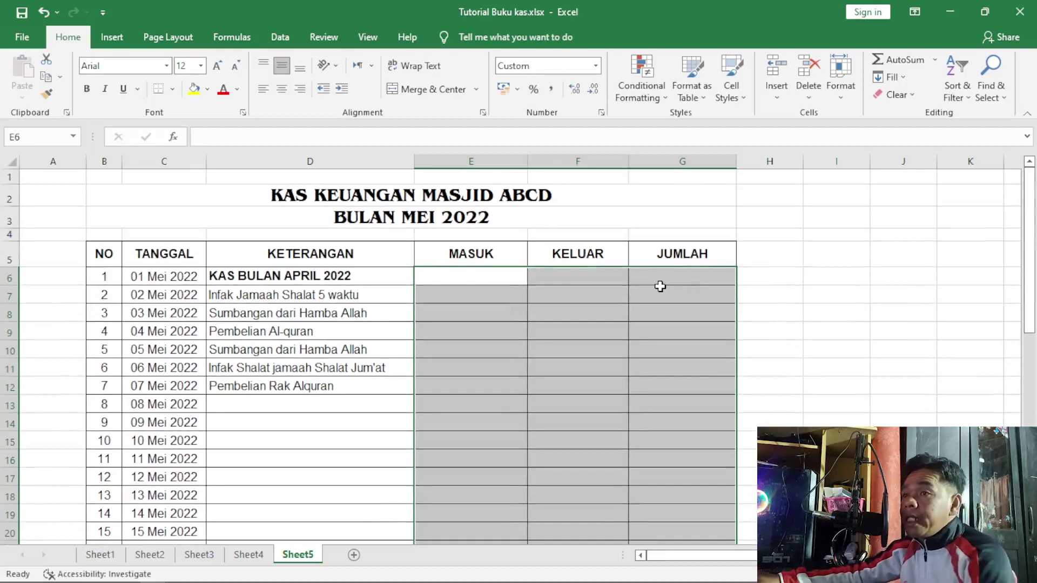
{"action": "scroll", "coordinate": [629, 367], "scroll_direction": "down", "scroll_amount": 2}
{"action": "left_click", "coordinate": [422, 364]}
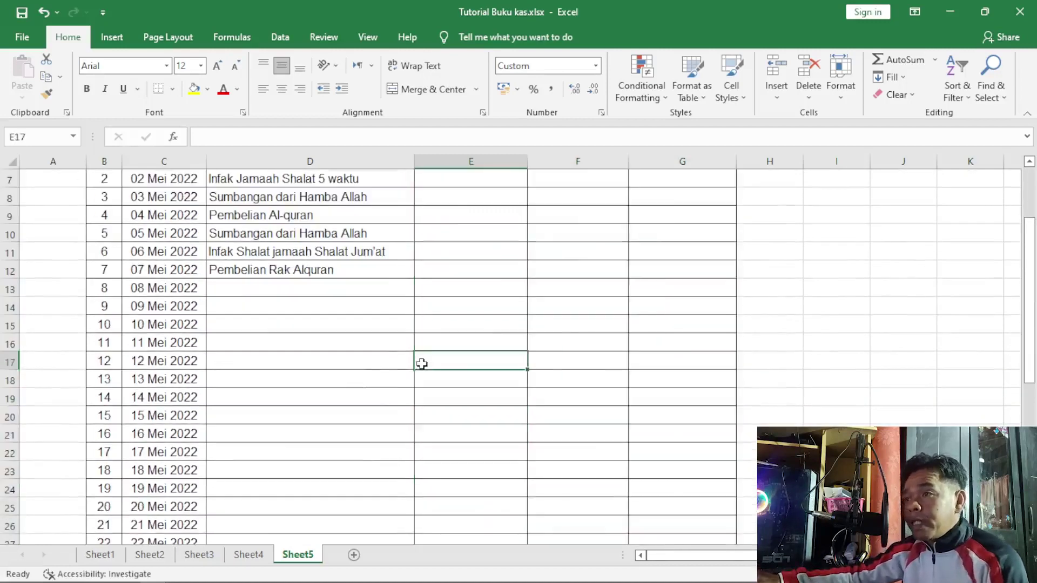
{"action": "left_click_drag", "start_coordinate": [703, 284], "coordinate": [695, 533]}
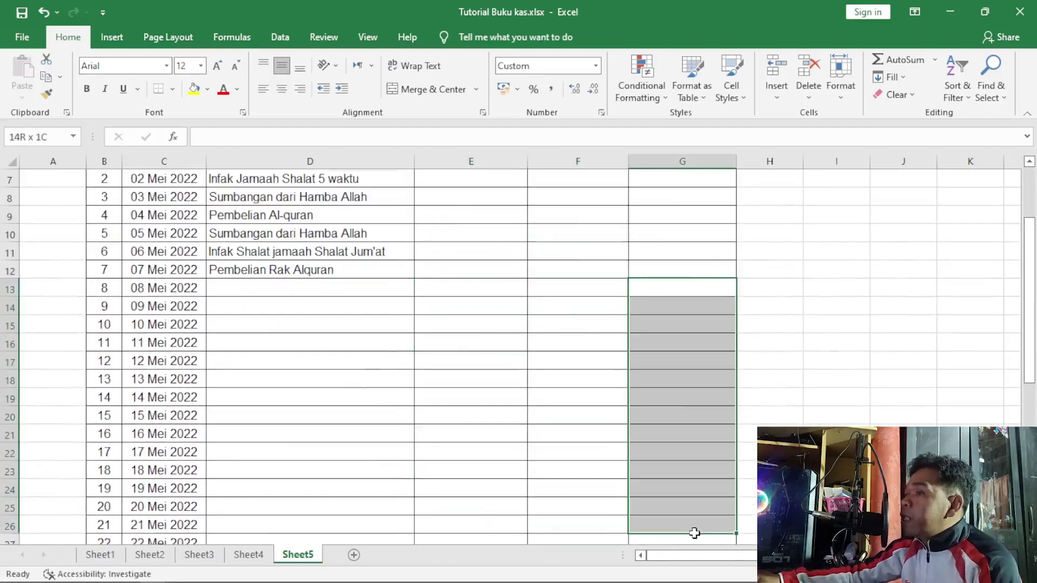
{"action": "left_click", "coordinate": [577, 343]}
{"action": "left_click", "coordinate": [679, 365]}
{"action": "scroll", "coordinate": [678, 366], "scroll_direction": "up", "scroll_amount": 2}
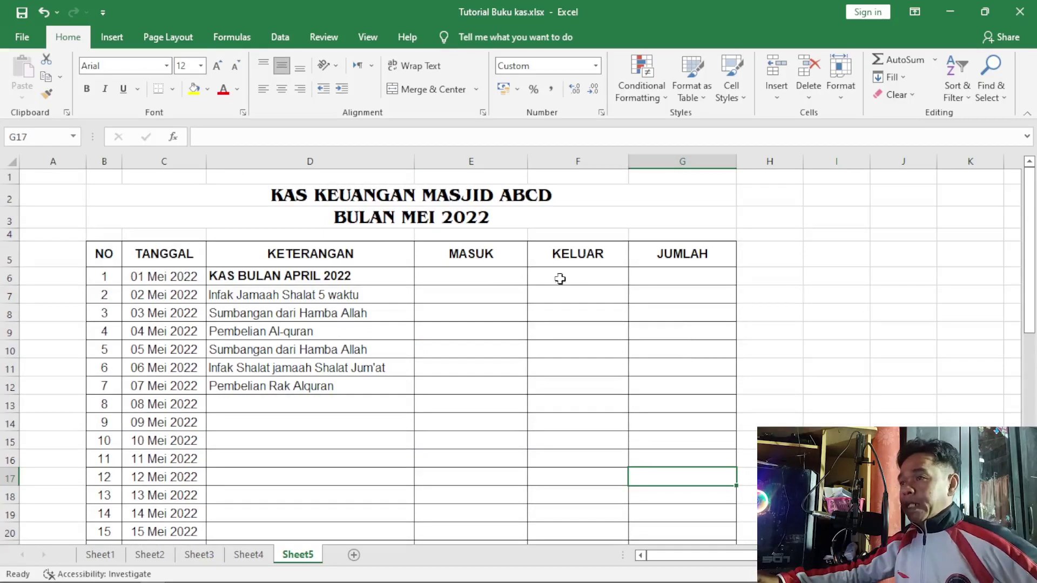
Enter 17.000.000 in E6, set G6 to =E6, and go back to Sheet3.
{"action": "left_click", "coordinate": [460, 271]}
{"action": "type", "text": "17.00"}
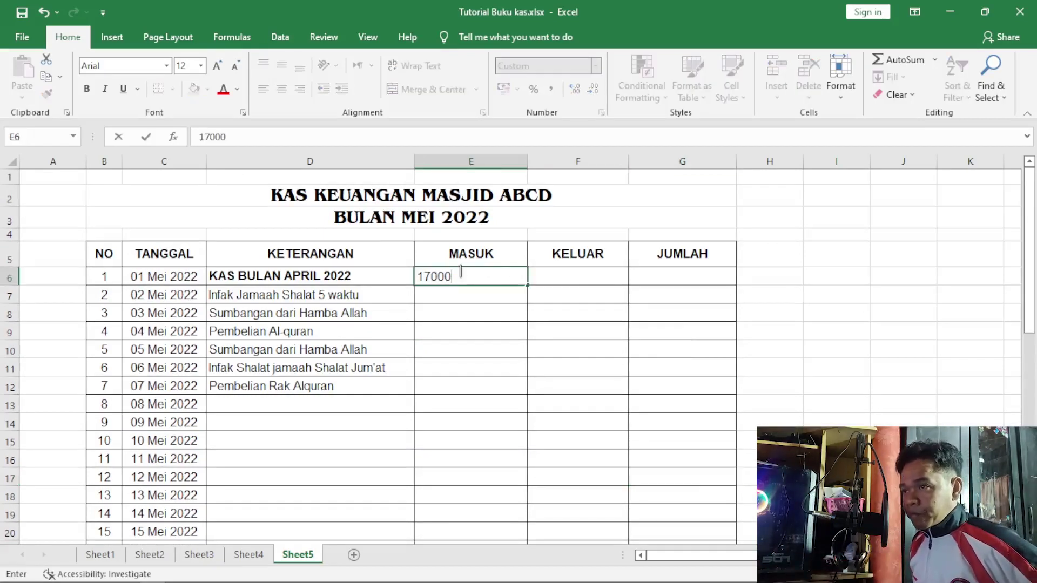
{"action": "type", "text": "00"}
{"action": "key", "text": "Return"}
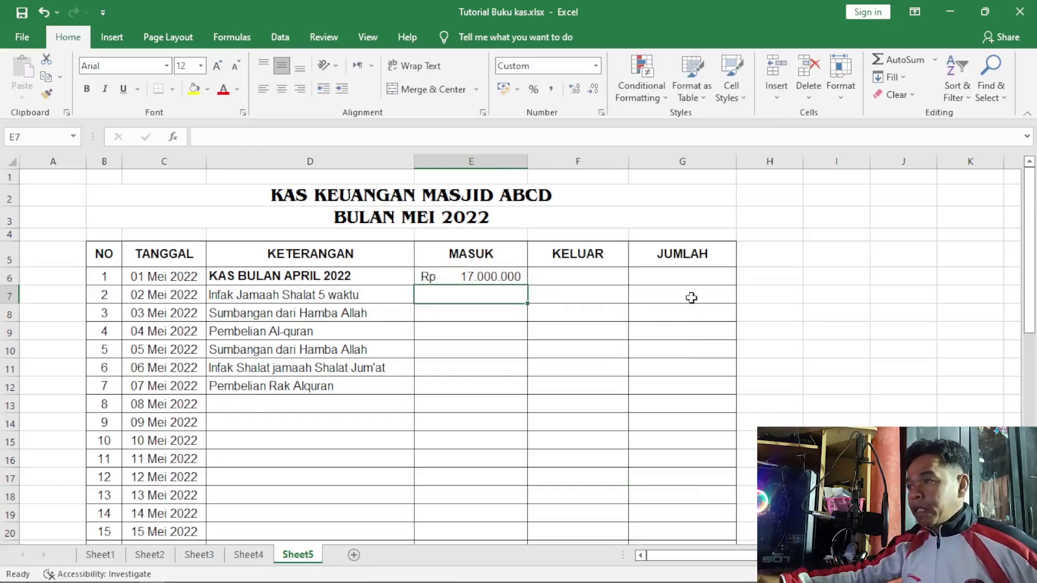
{"action": "left_click", "coordinate": [688, 279]}
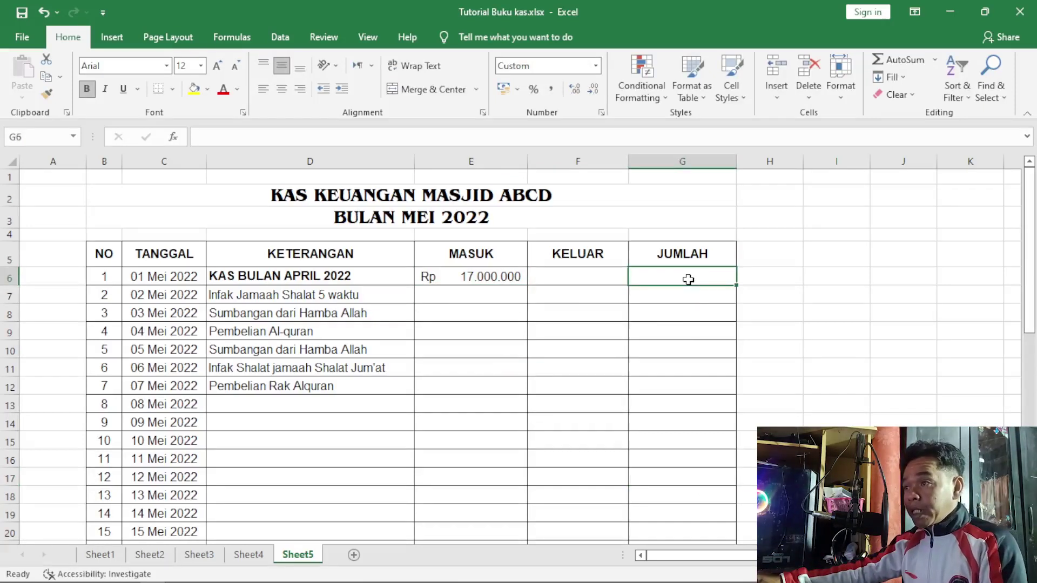
{"action": "type", "text": "="}
{"action": "left_click", "coordinate": [483, 271]}
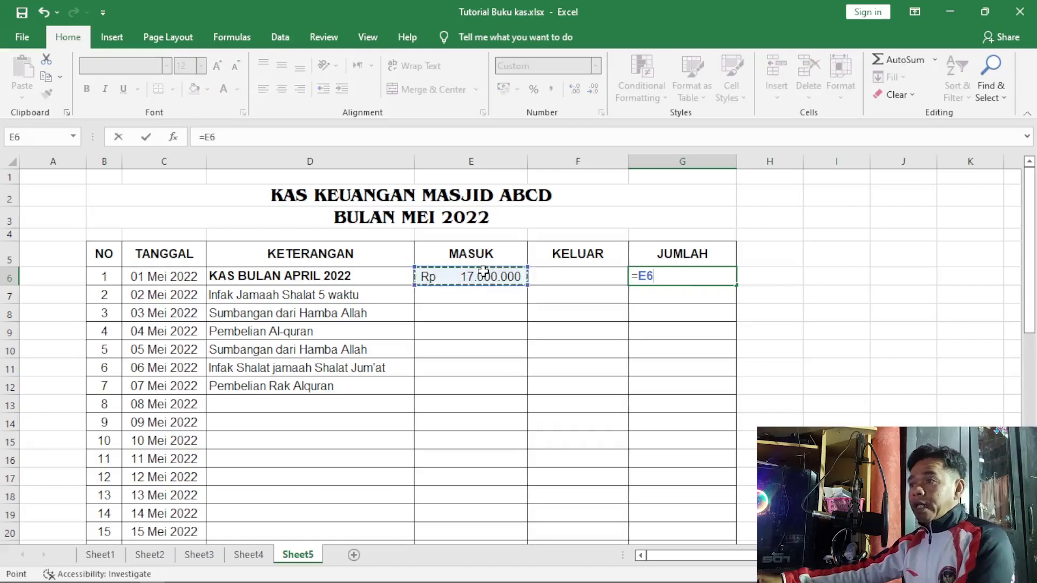
{"action": "key", "text": "Return"}
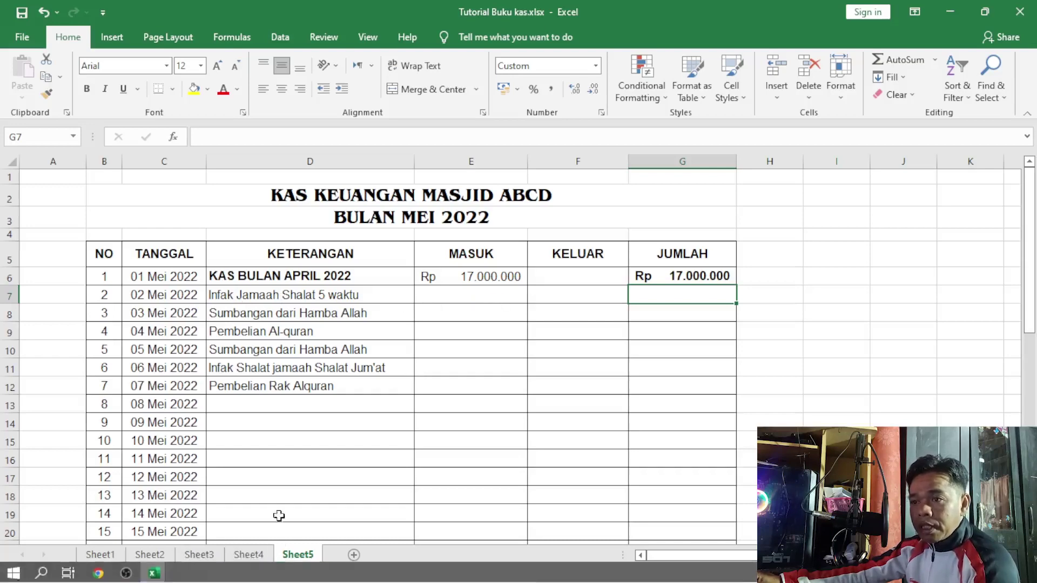
{"action": "left_click", "coordinate": [199, 555]}
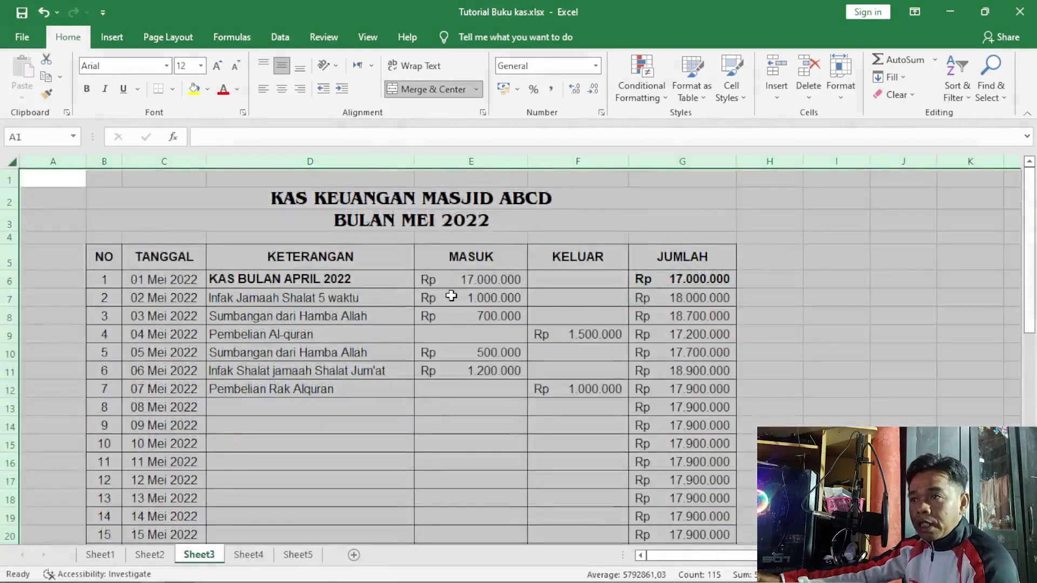
Copy Sheet3's amounts in E6:F12 and paste them into E6 on Sheet5.
{"action": "left_click", "coordinate": [451, 296]}
{"action": "mouse_move", "coordinate": [459, 279]}
{"action": "left_mouse_down"}
{"action": "mouse_move", "coordinate": [567, 361]}
{"action": "mouse_move", "coordinate": [561, 382]}
{"action": "left_mouse_up"}
{"action": "right_click", "coordinate": [562, 383]}
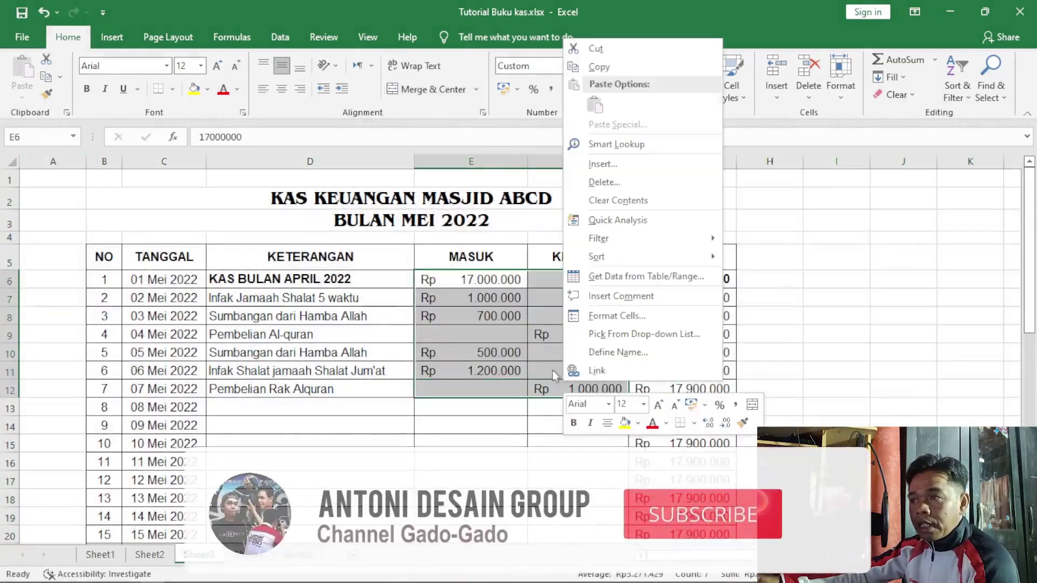
{"action": "left_click", "coordinate": [608, 67]}
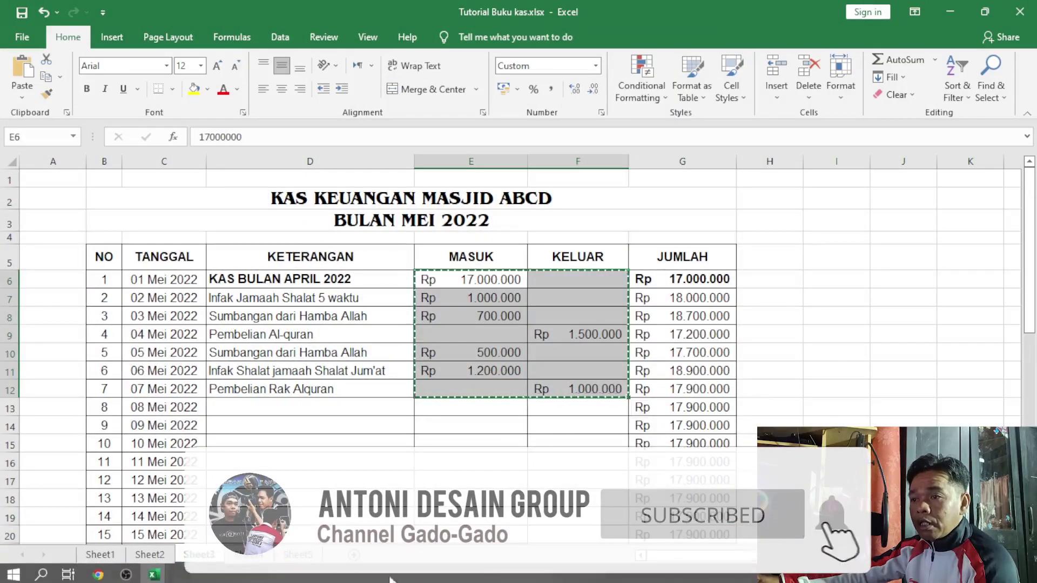
{"action": "left_click", "coordinate": [298, 555]}
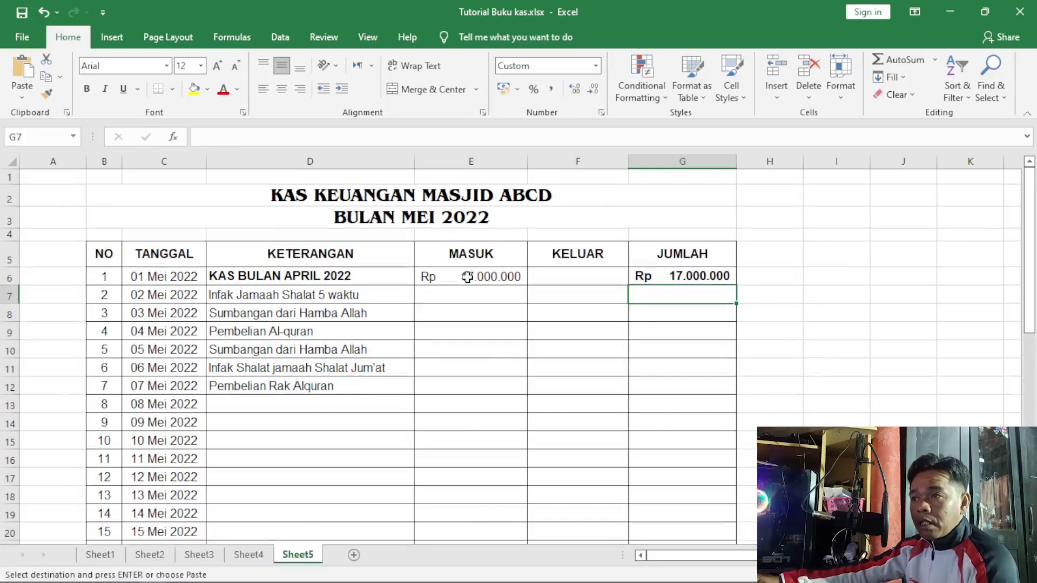
{"action": "left_click", "coordinate": [467, 277]}
{"action": "key", "text": "ctrl+v"}
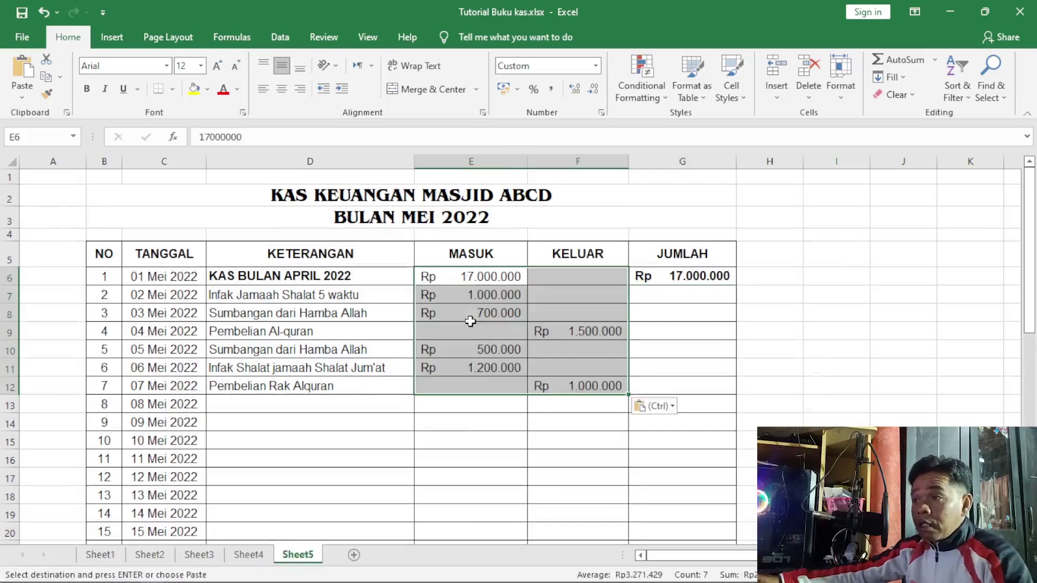
{"action": "left_click", "coordinate": [580, 385]}
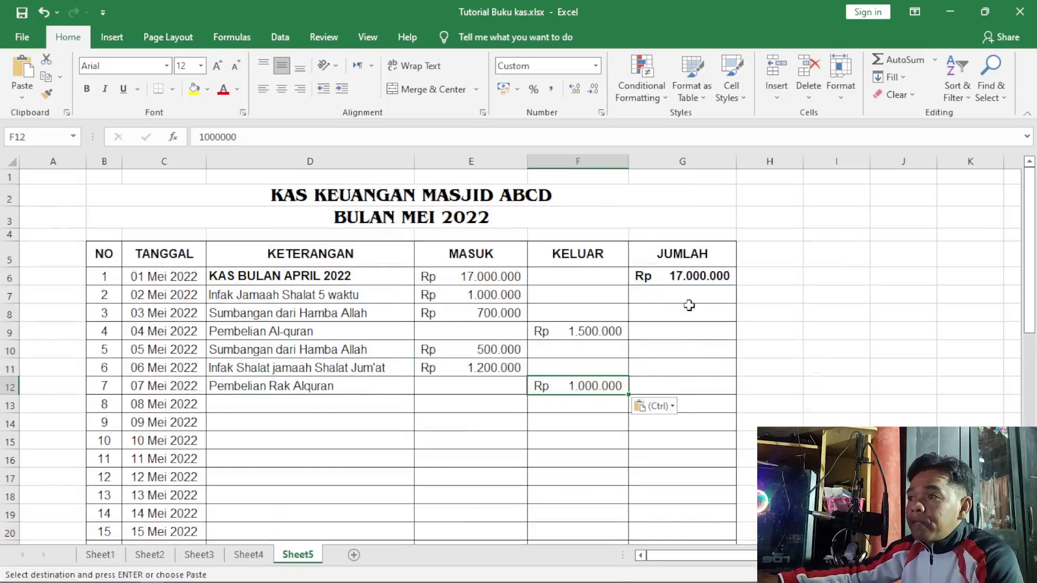
Start a new balance formula in Sheet5's JUMLAH cell G7.
{"action": "left_click", "coordinate": [648, 446]}
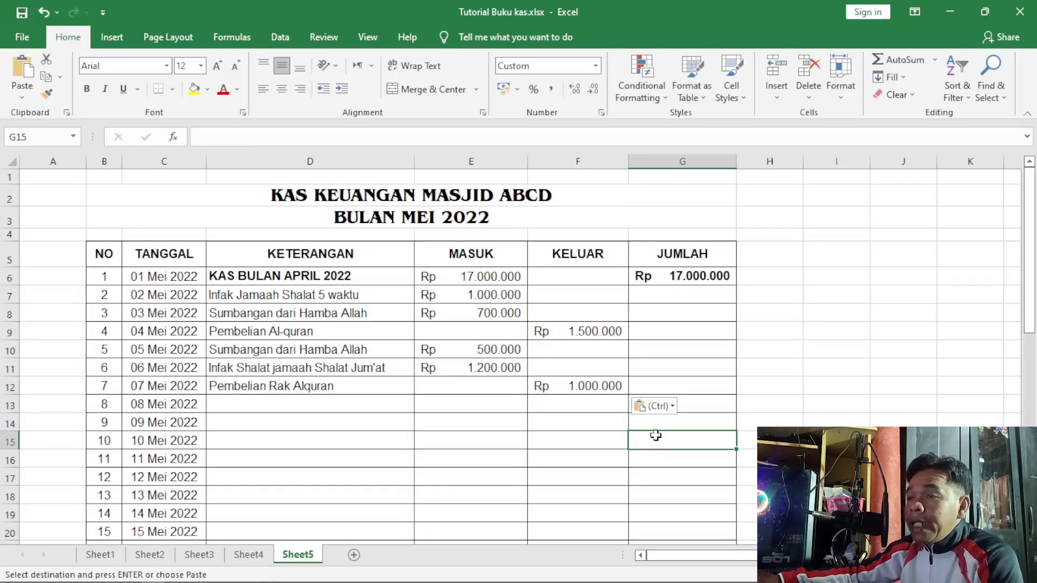
{"action": "left_click", "coordinate": [660, 290]}
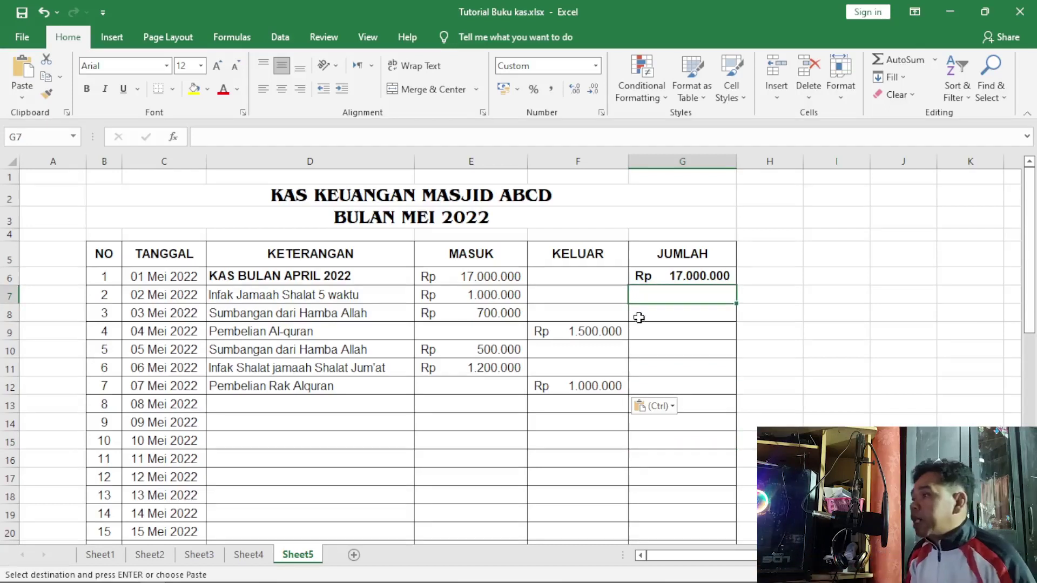
{"action": "type", "text": "="}
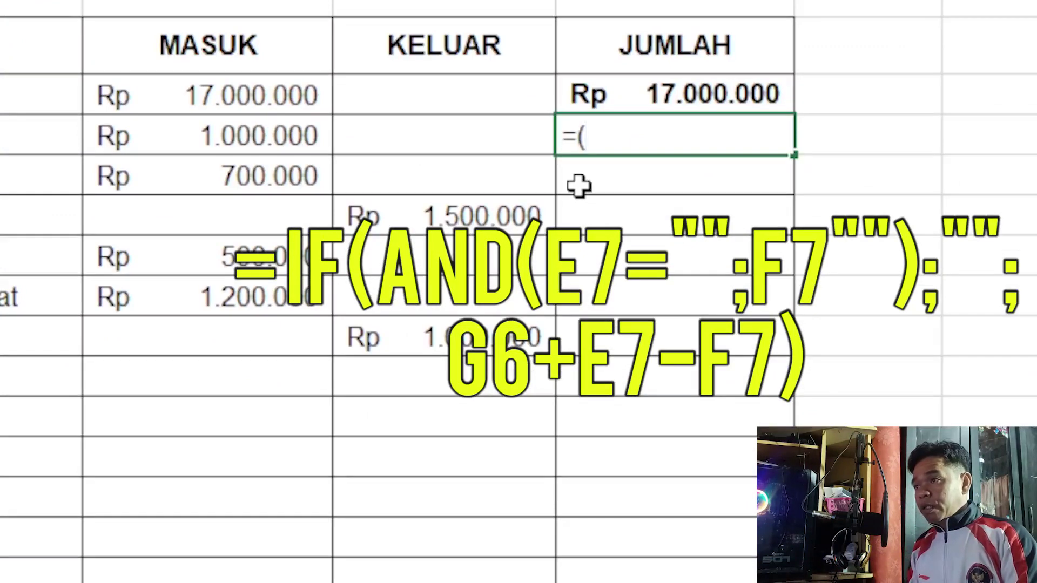
Enter the partial formula =if(and(E7="";F7="");"" in G7, triggering Excel's typo-correction offer.
{"action": "type", "text": "if"}
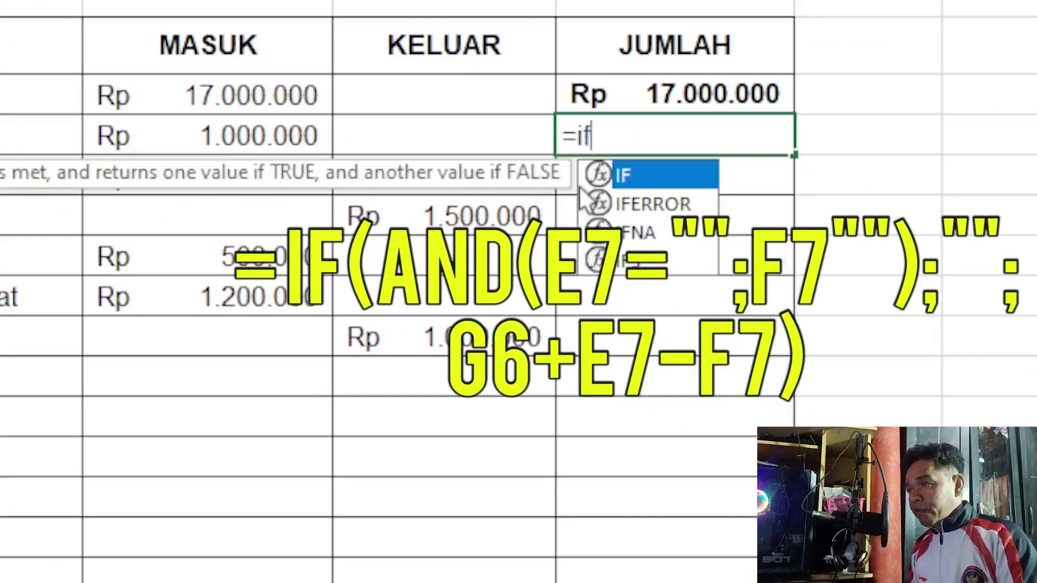
{"action": "type", "text": "("}
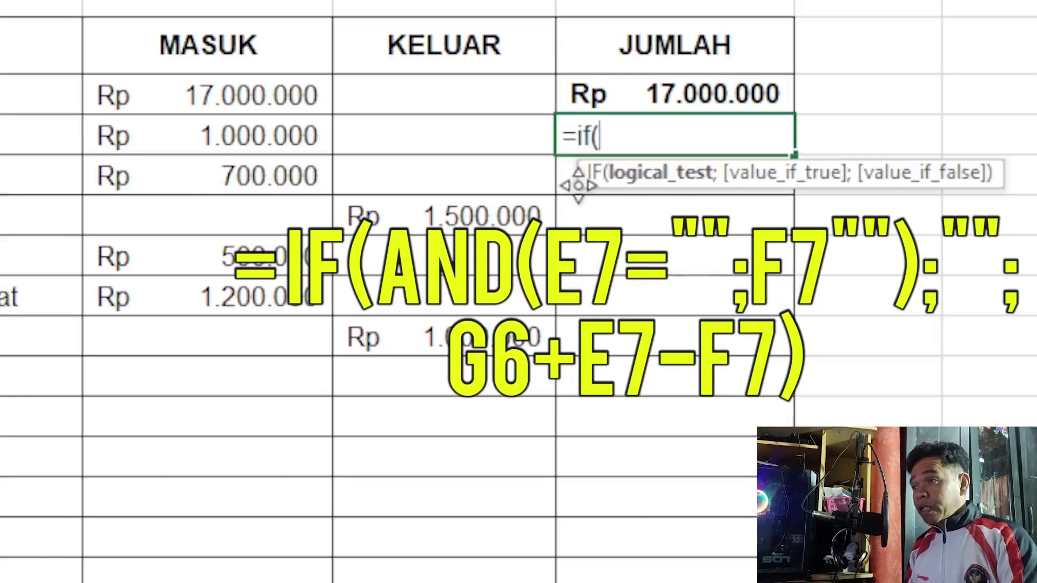
{"action": "type", "text": "an"}
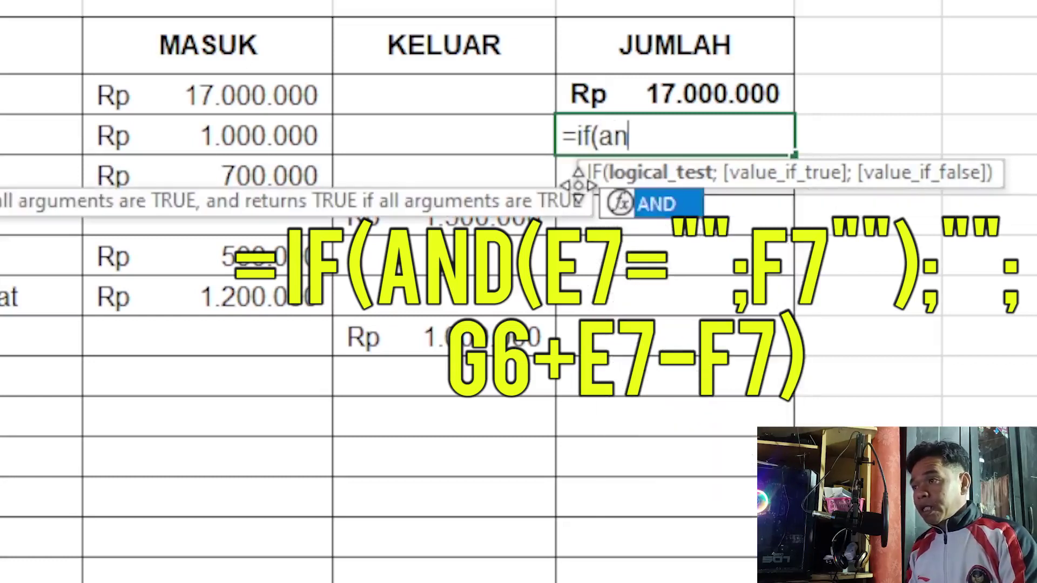
{"action": "type", "text": "d"}
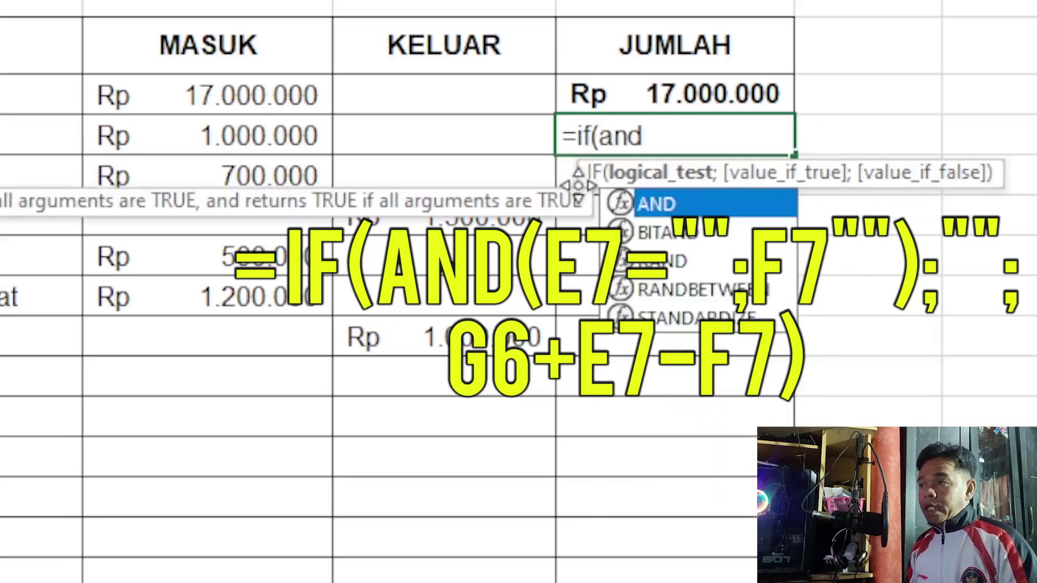
{"action": "type", "text": "("}
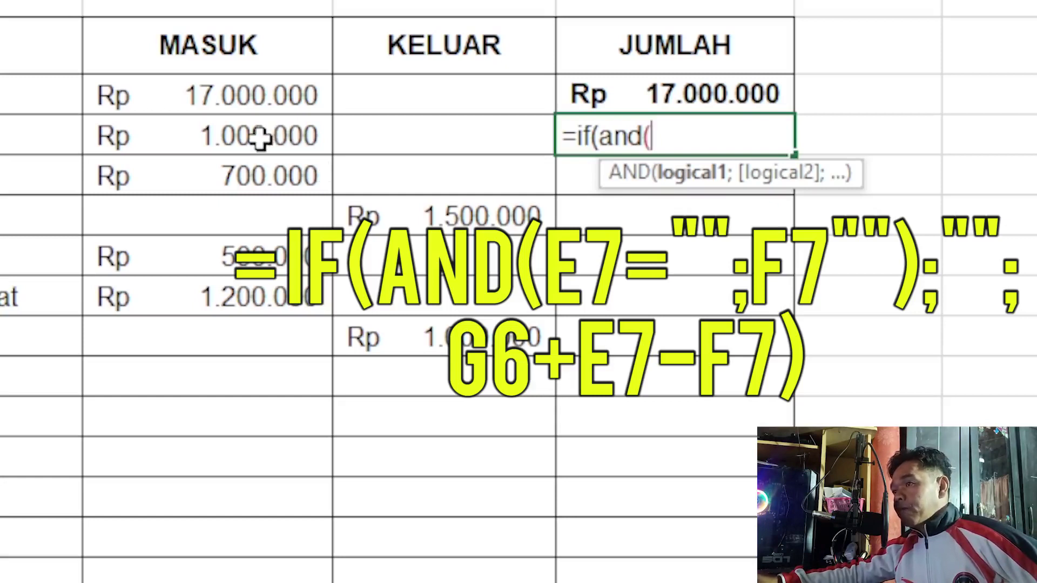
{"action": "left_click", "coordinate": [261, 140]}
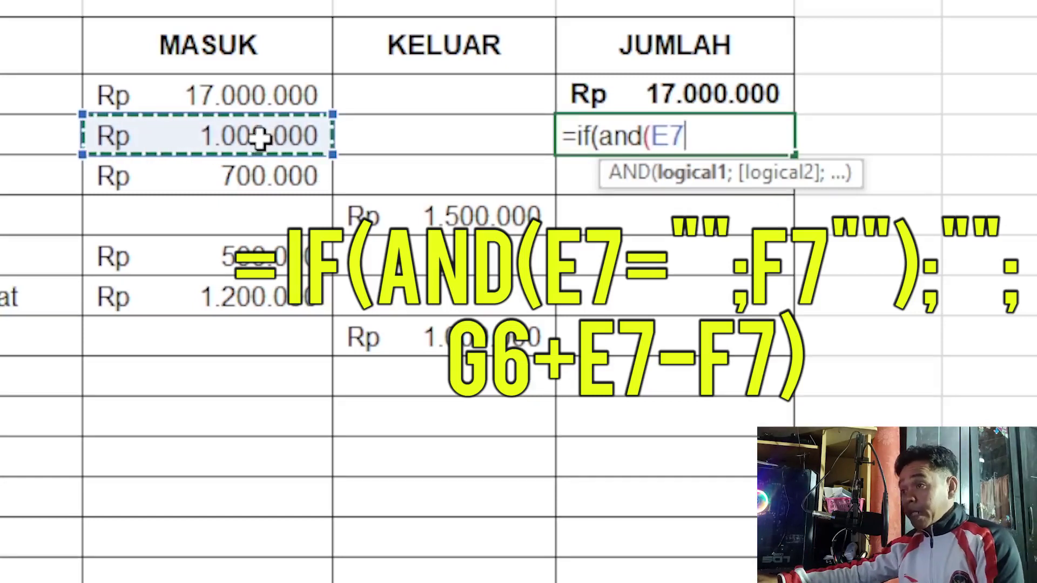
{"action": "type", "text": "="}
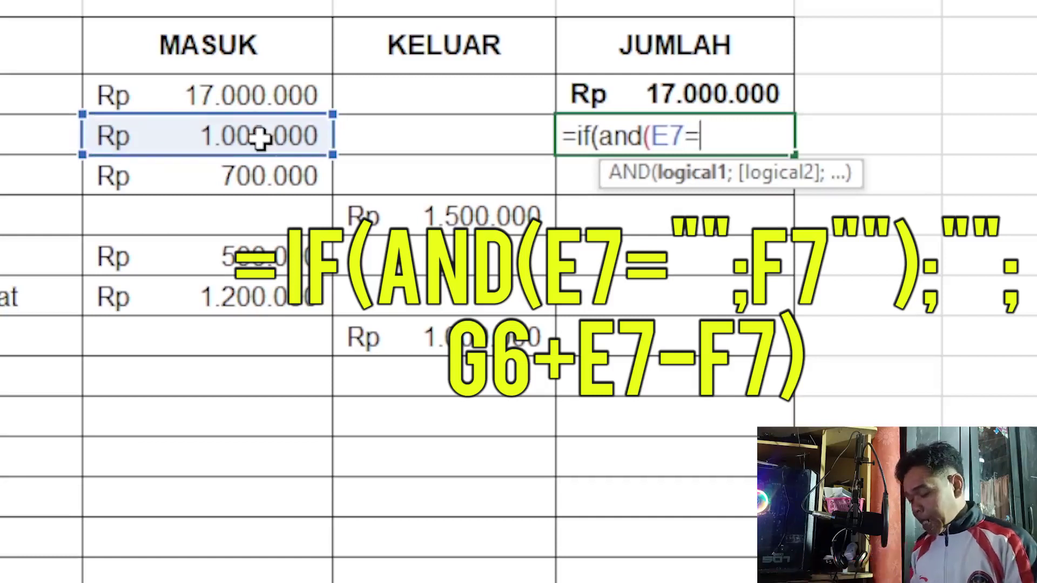
{"action": "type", "text": "\"\""}
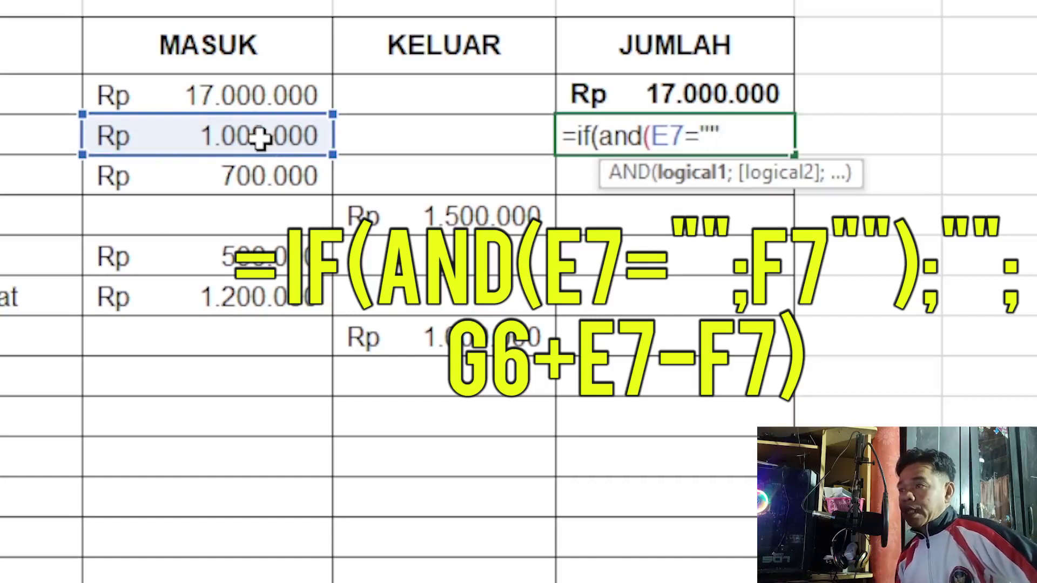
{"action": "type", "text": ";"}
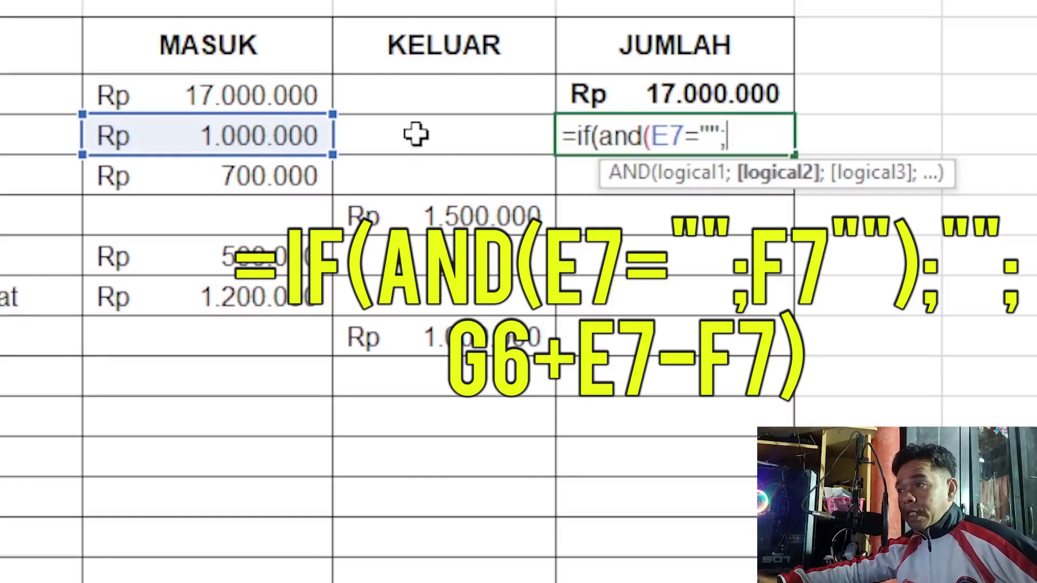
{"action": "left_click", "coordinate": [415, 134]}
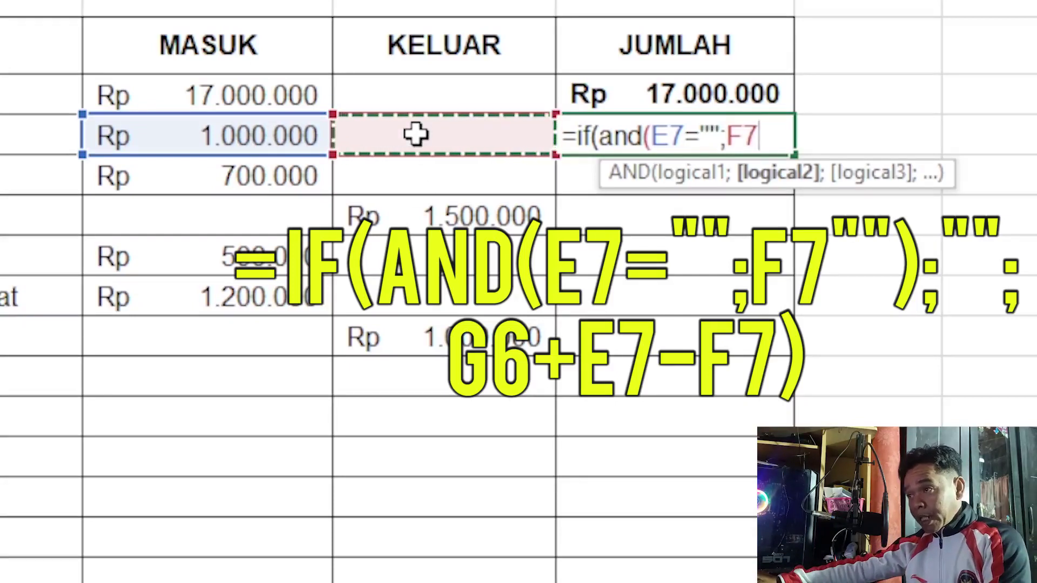
{"action": "type", "text": "=\"\""}
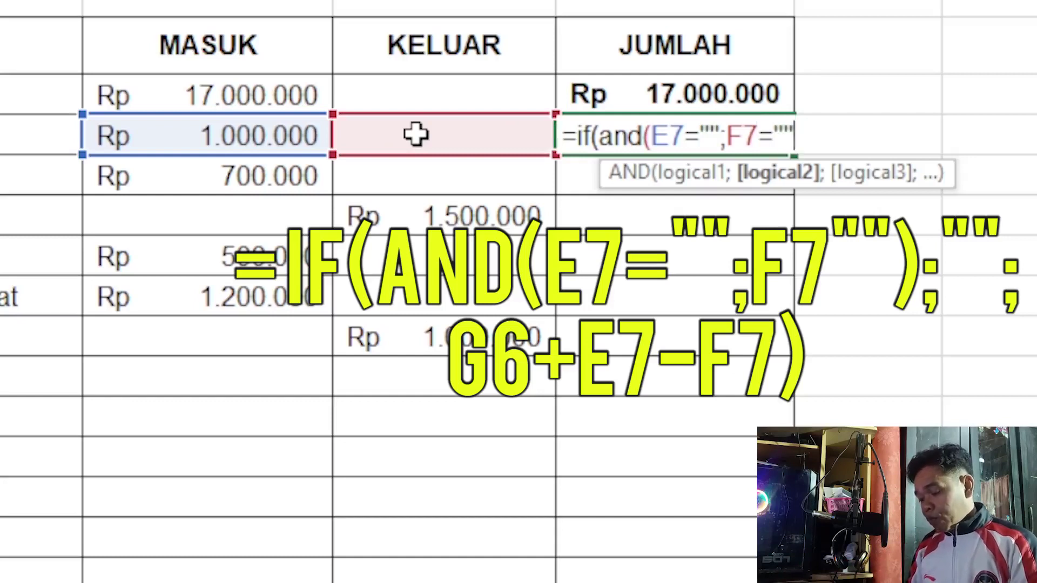
{"action": "type", "text": ")"}
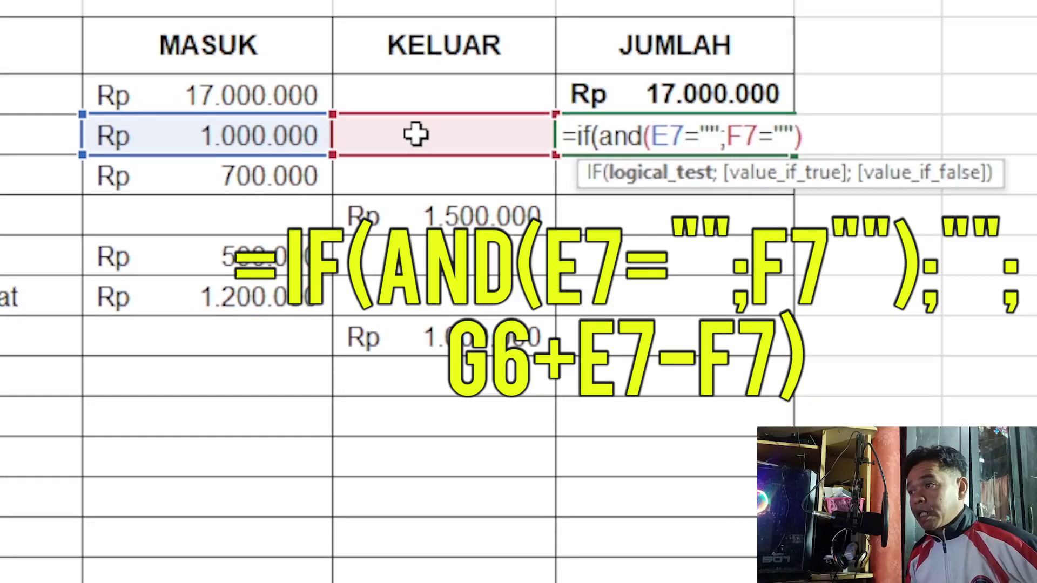
{"action": "type", "text": ";"}
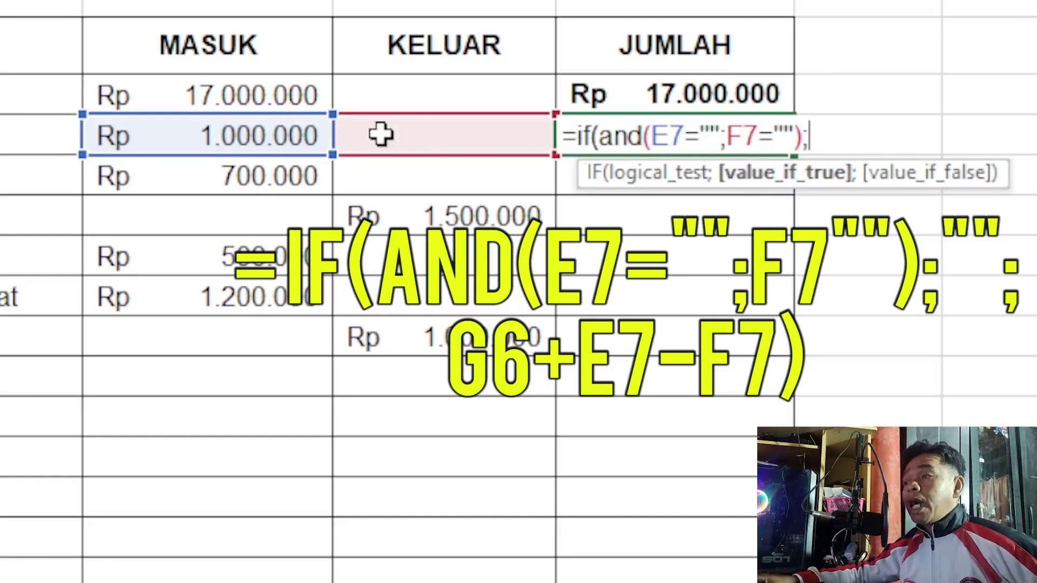
{"action": "type", "text": "\"\""}
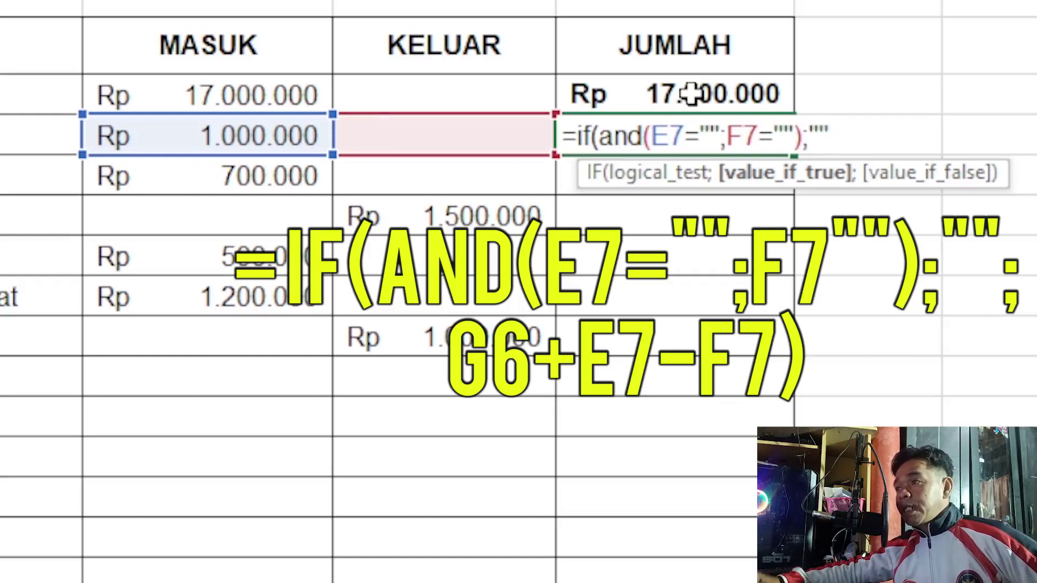
{"action": "key", "text": "Return"}
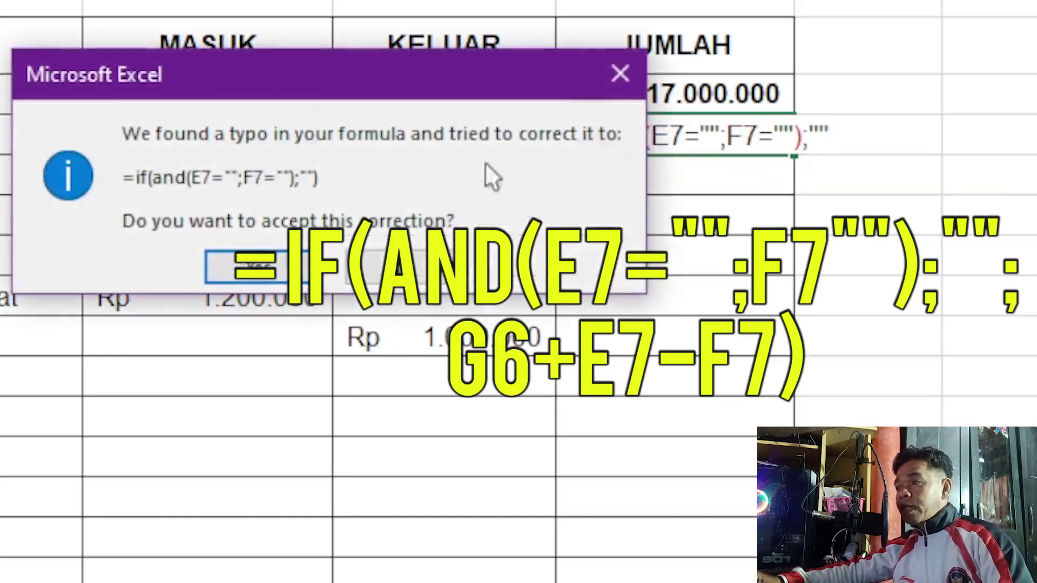
Accept Excel's suggested correction and reopen G7's formula for editing.
{"action": "left_click", "coordinate": [257, 267]}
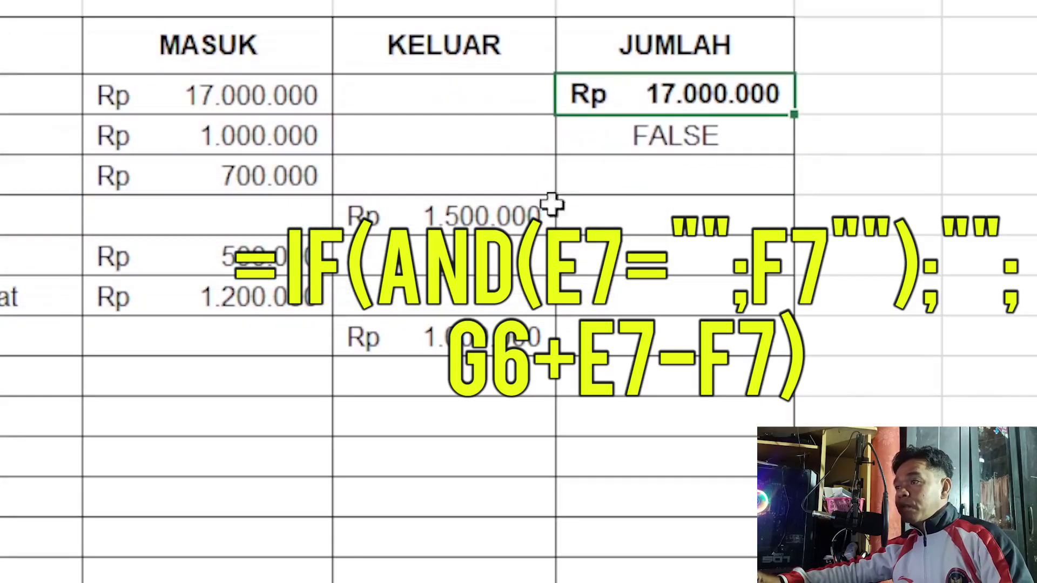
{"action": "left_click", "coordinate": [684, 139]}
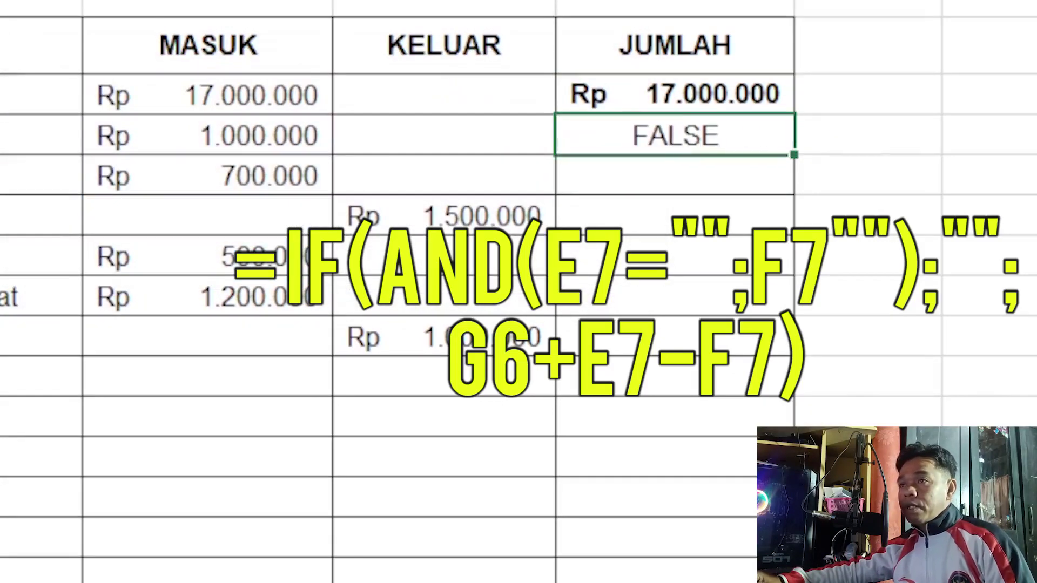
{"action": "key", "text": "F2"}
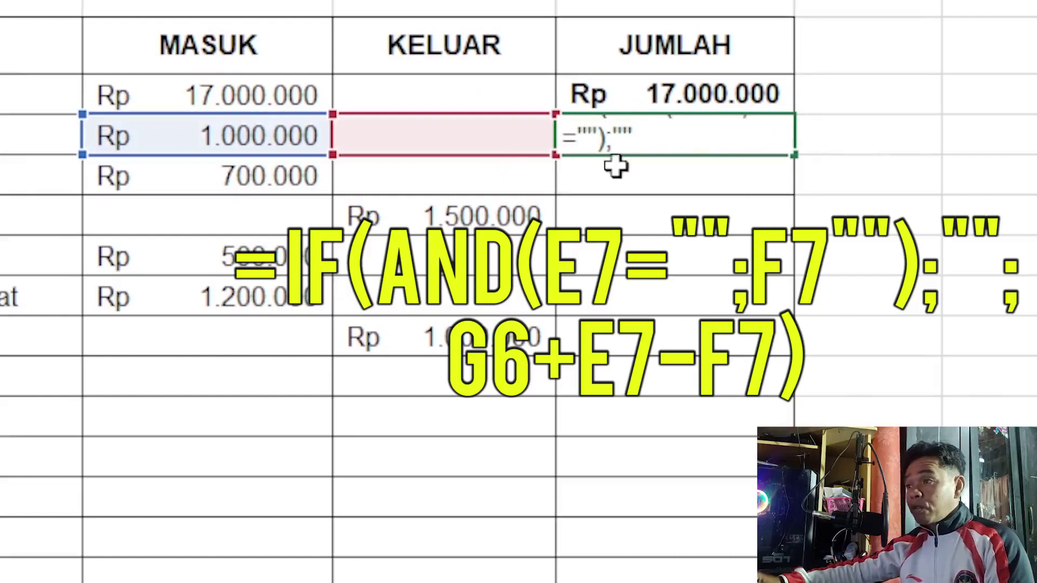
{"action": "left_click", "coordinate": [606, 135]}
{"action": "left_click", "coordinate": [834, 135]}
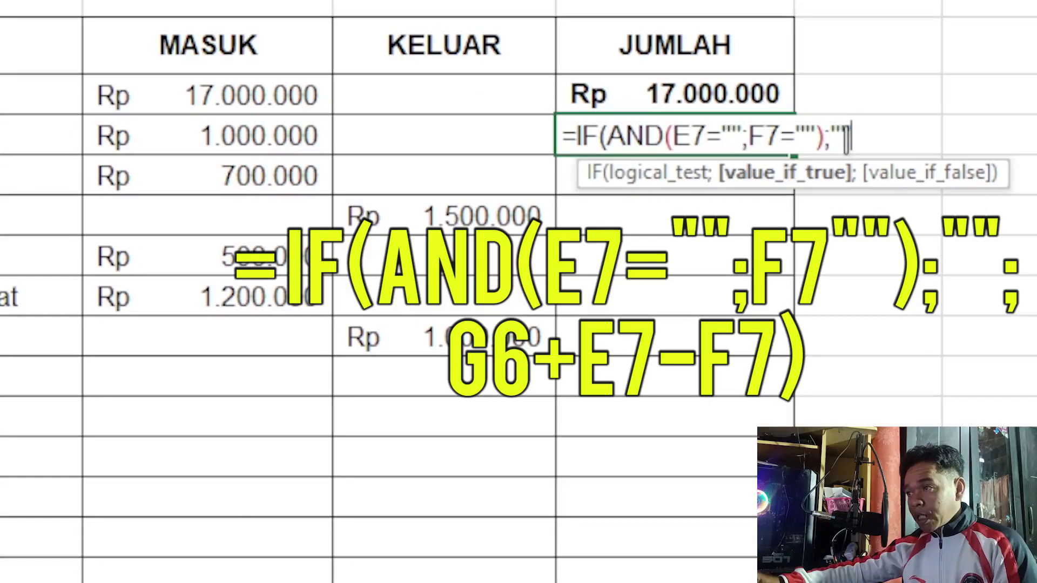
Append ;G6+E7-F7) to G7's formula so it shows the Rp 18.000.000 running balance.
{"action": "type", "text": ";"}
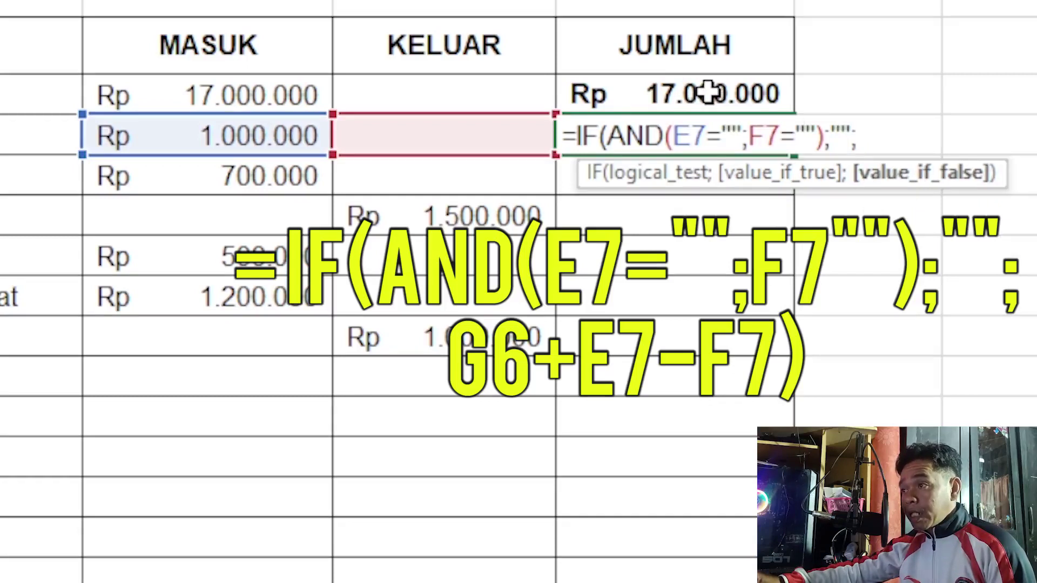
{"action": "left_click", "coordinate": [708, 92]}
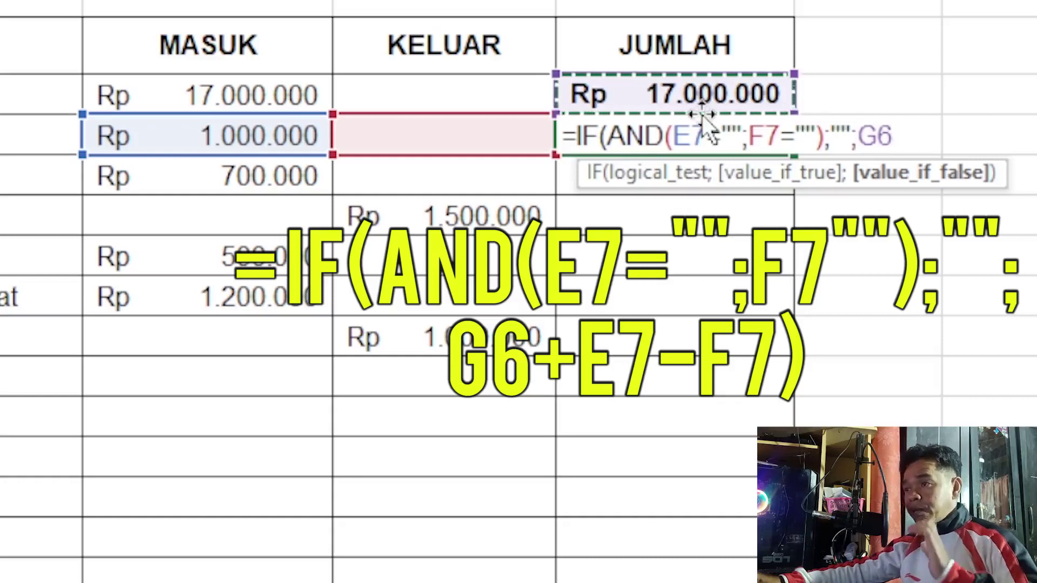
{"action": "type", "text": "+"}
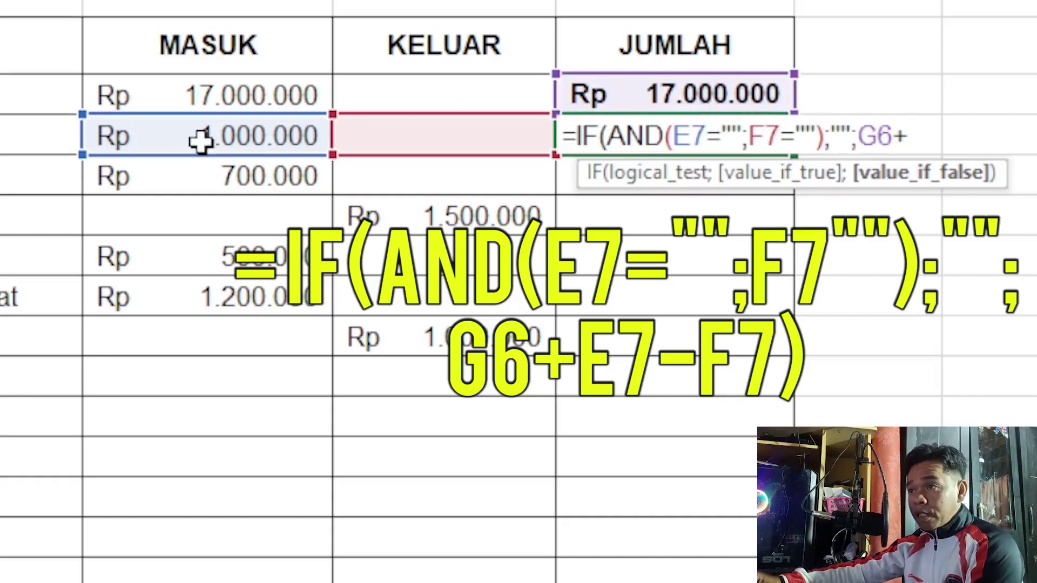
{"action": "left_click", "coordinate": [202, 137]}
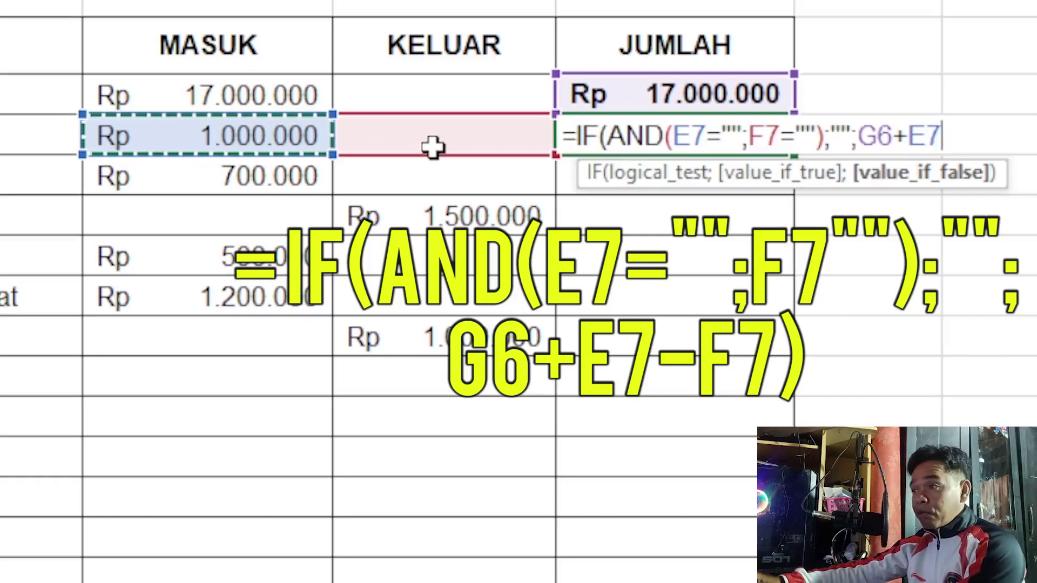
{"action": "type", "text": "-"}
{"action": "left_click", "coordinate": [410, 134]}
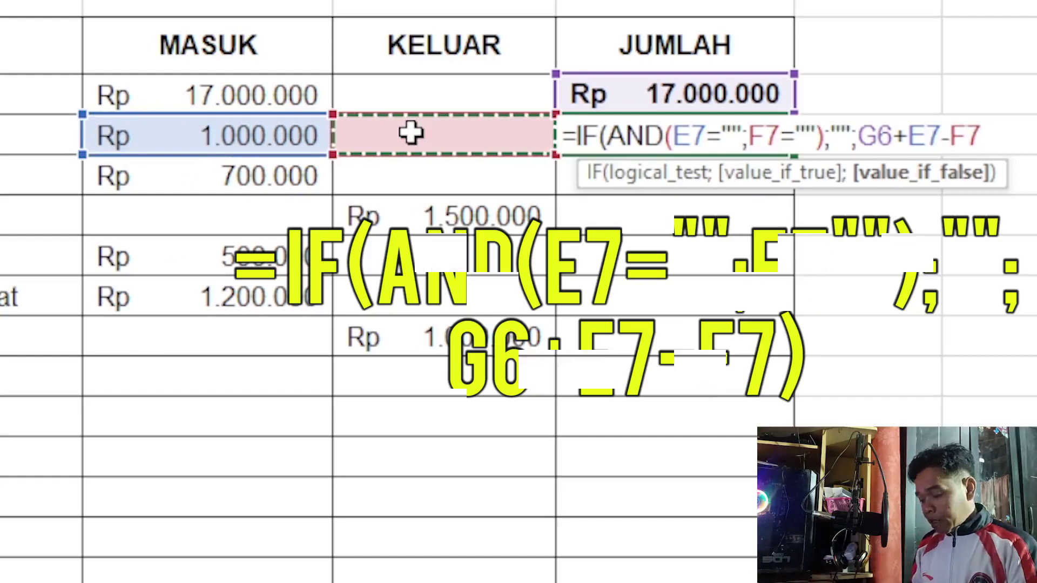
{"action": "type", "text": ")"}
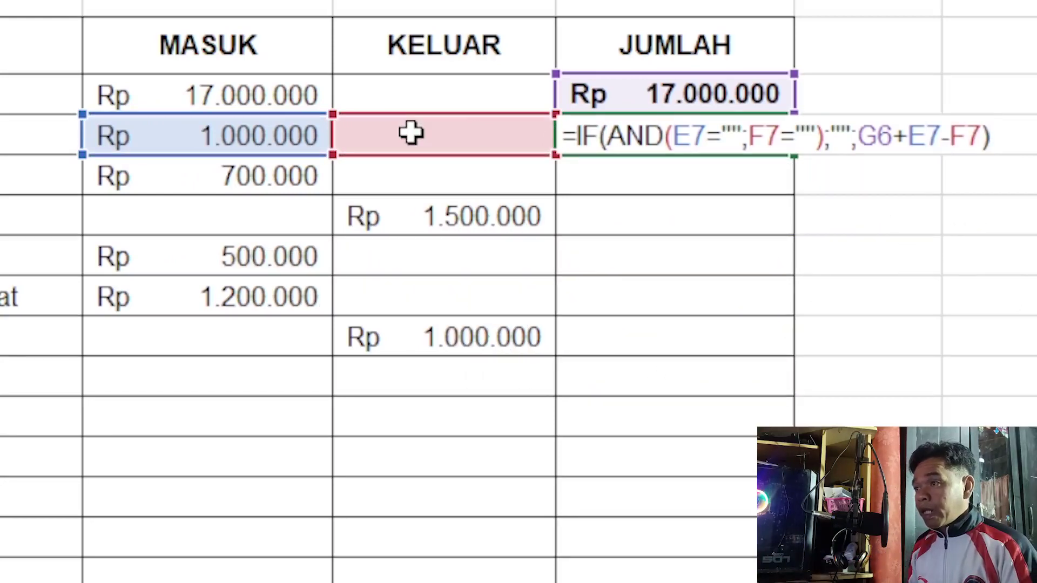
{"action": "key", "text": "Return"}
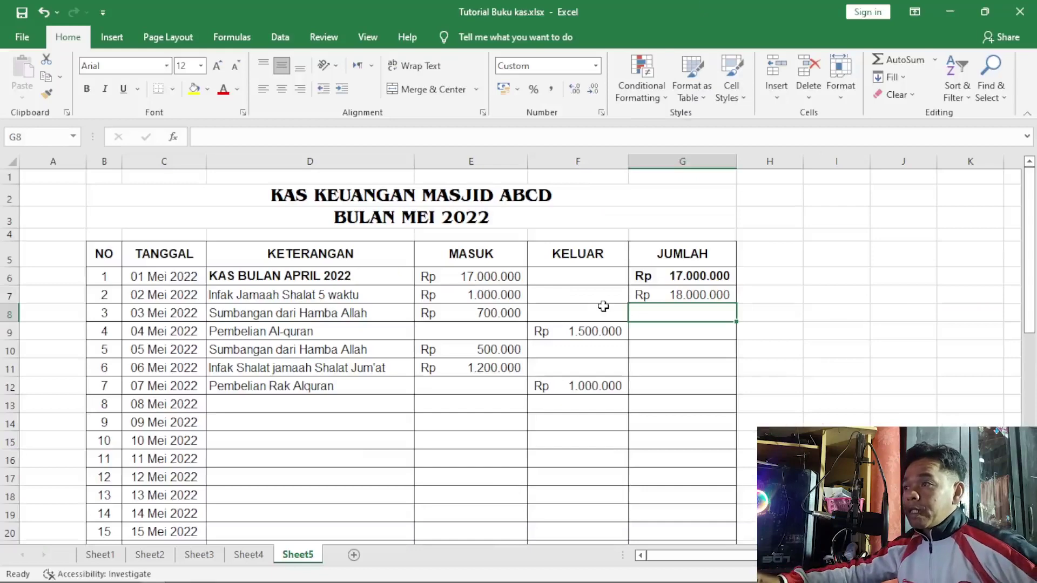
{"action": "left_click", "coordinate": [682, 296]}
Fill G7's running-balance formula down to G36 and check the copy in G12.
{"action": "scroll", "coordinate": [741, 275], "scroll_direction": "down", "scroll_amount": 1}
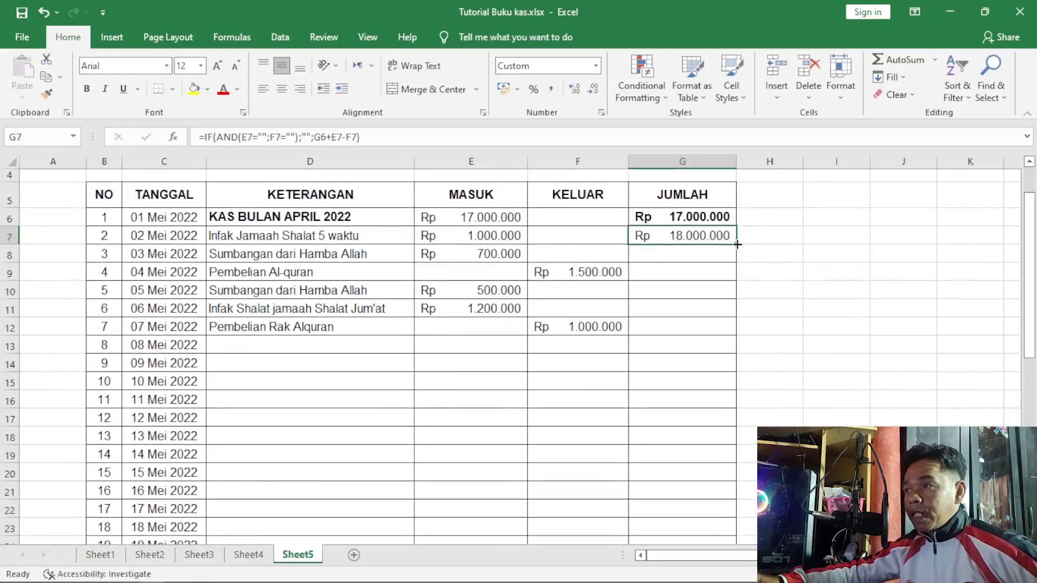
{"action": "left_click_drag", "start_coordinate": [737, 244], "coordinate": [725, 572]}
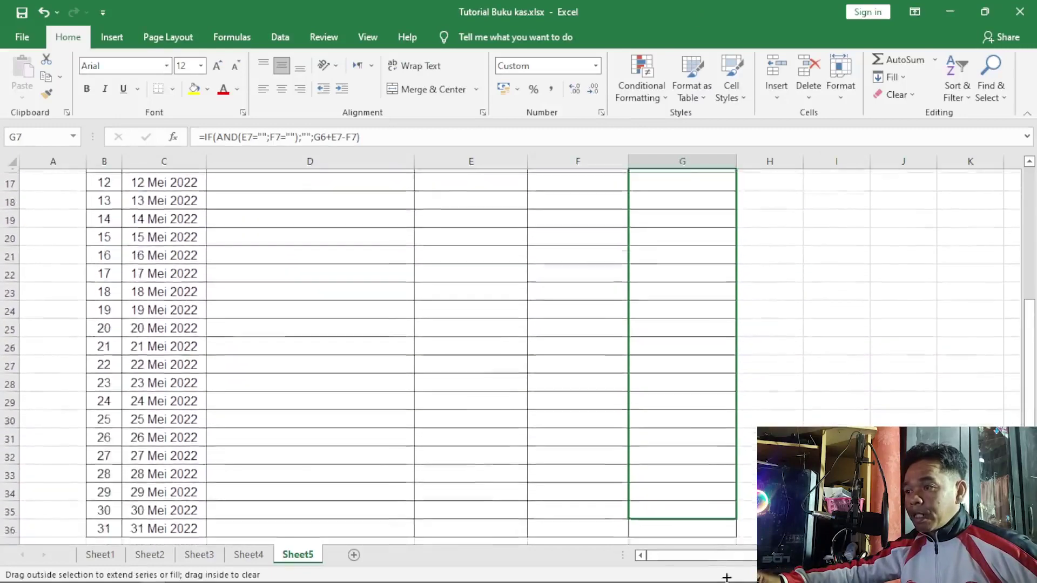
{"action": "mouse_move", "coordinate": [724, 572]}
{"action": "left_mouse_down"}
{"action": "mouse_move", "coordinate": [732, 489]}
{"action": "mouse_move", "coordinate": [731, 511]}
{"action": "left_mouse_up"}
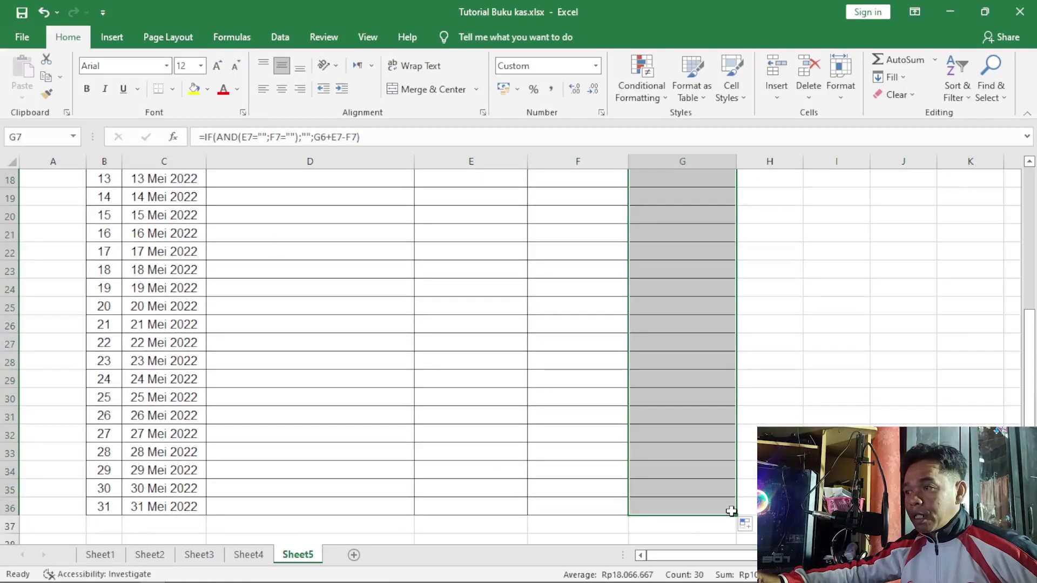
{"action": "scroll", "coordinate": [713, 428], "scroll_direction": "up", "scroll_amount": 6}
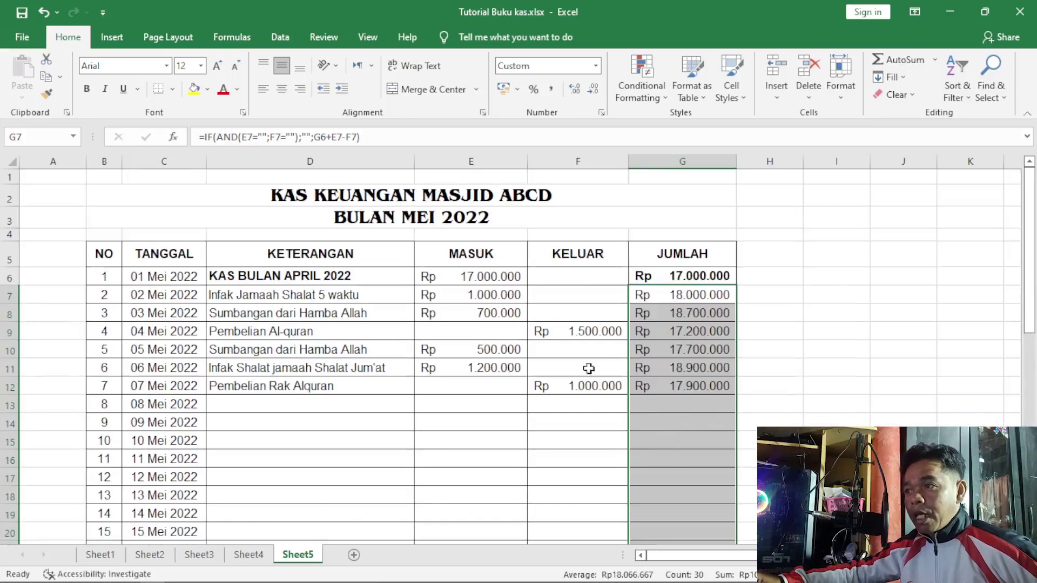
{"action": "left_click", "coordinate": [691, 389]}
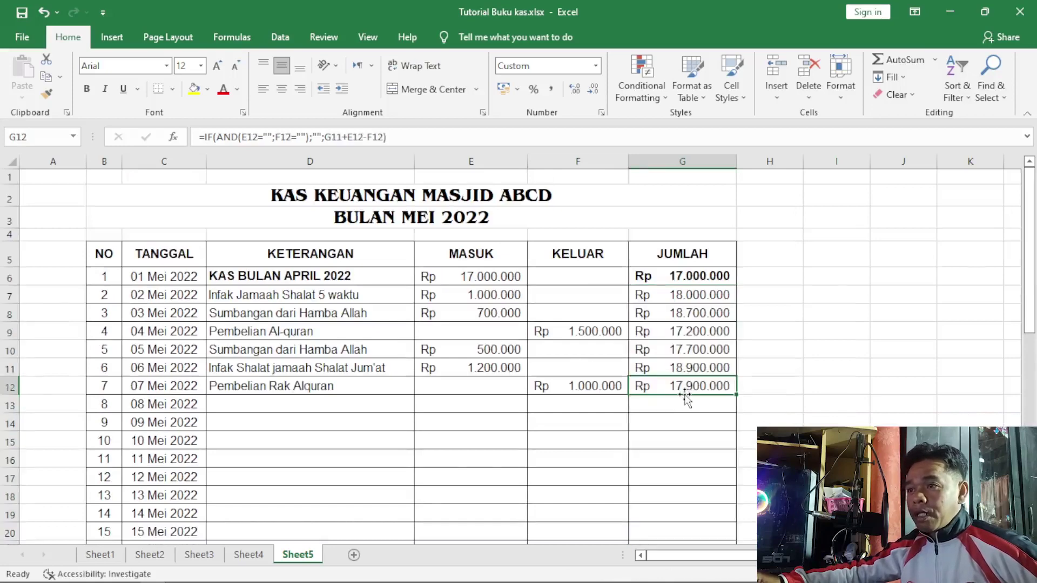
{"action": "left_click", "coordinate": [276, 404]}
{"action": "type", "text": "Infaq shalat jamaah"}
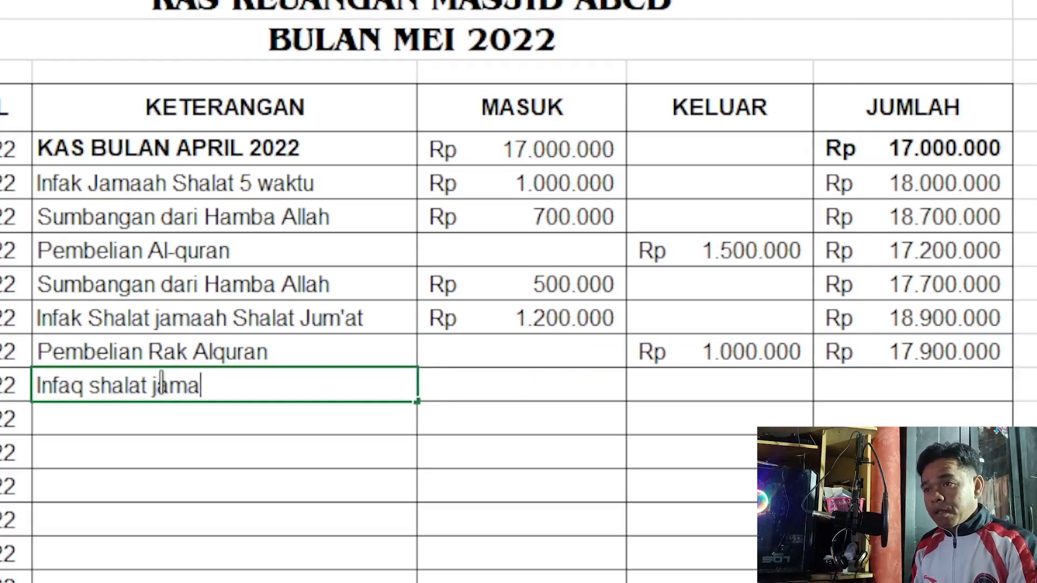
Add the Infaq shalat jamaah entry with 500.000 income under MASUK.
{"action": "key", "text": "Return"}
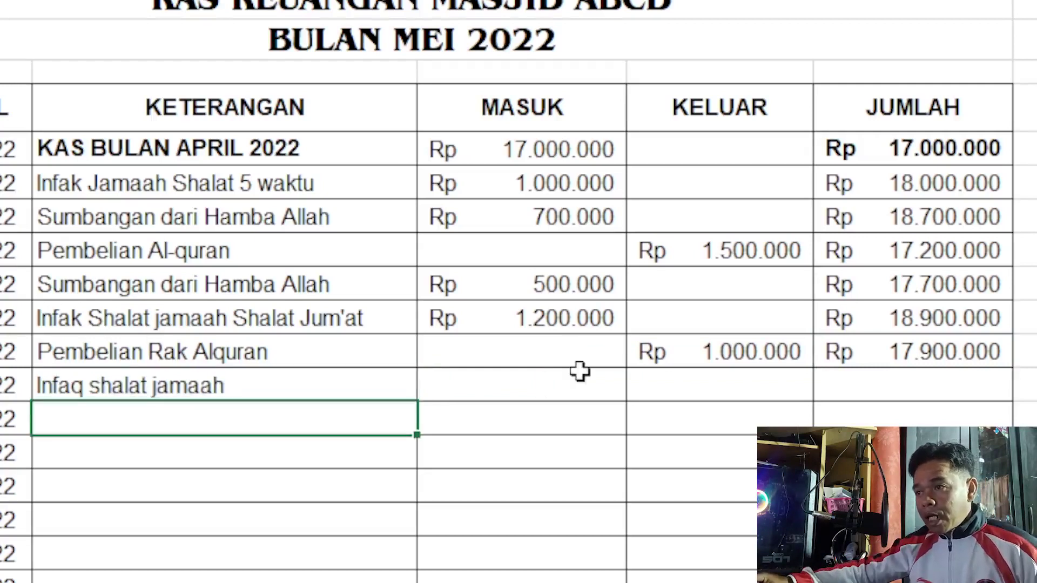
{"action": "left_click", "coordinate": [568, 397]}
{"action": "type", "text": "500000"}
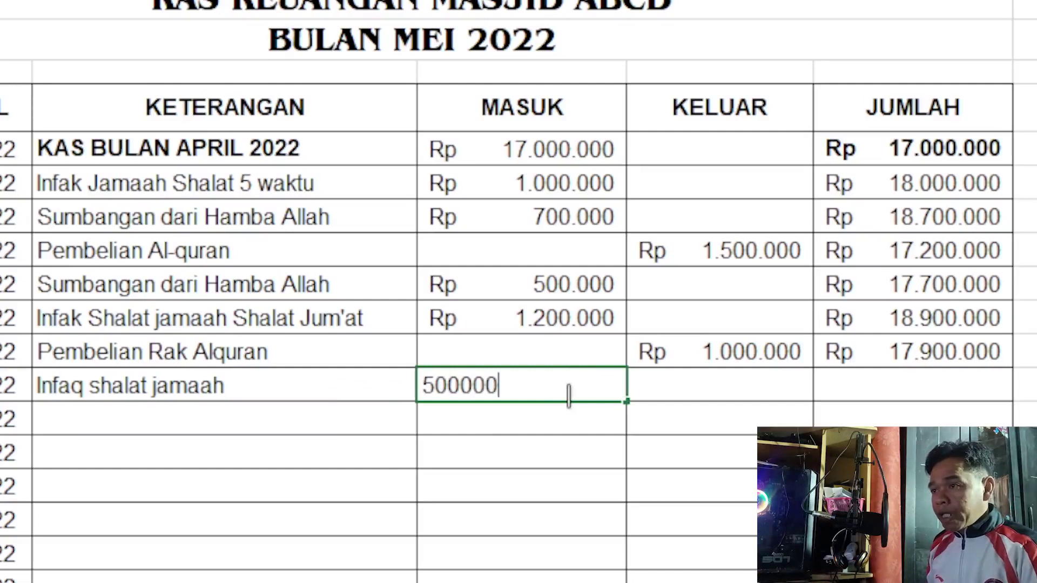
{"action": "key", "text": "Return"}
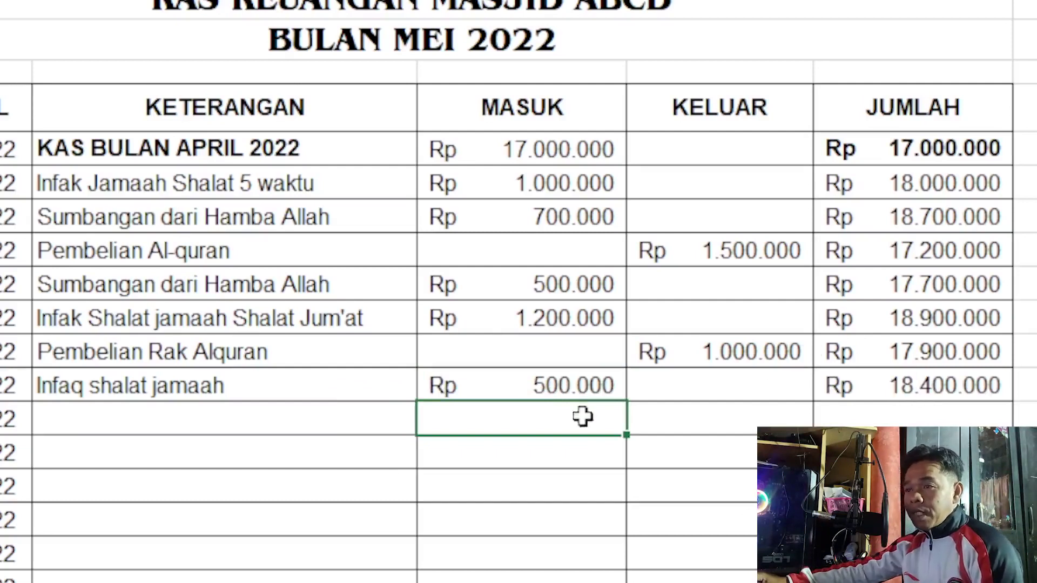
Add the pembelian buku entry with a 100.000 expense under KELUAR.
{"action": "left_click", "coordinate": [151, 412]}
{"action": "type", "text": "pembelian buku"}
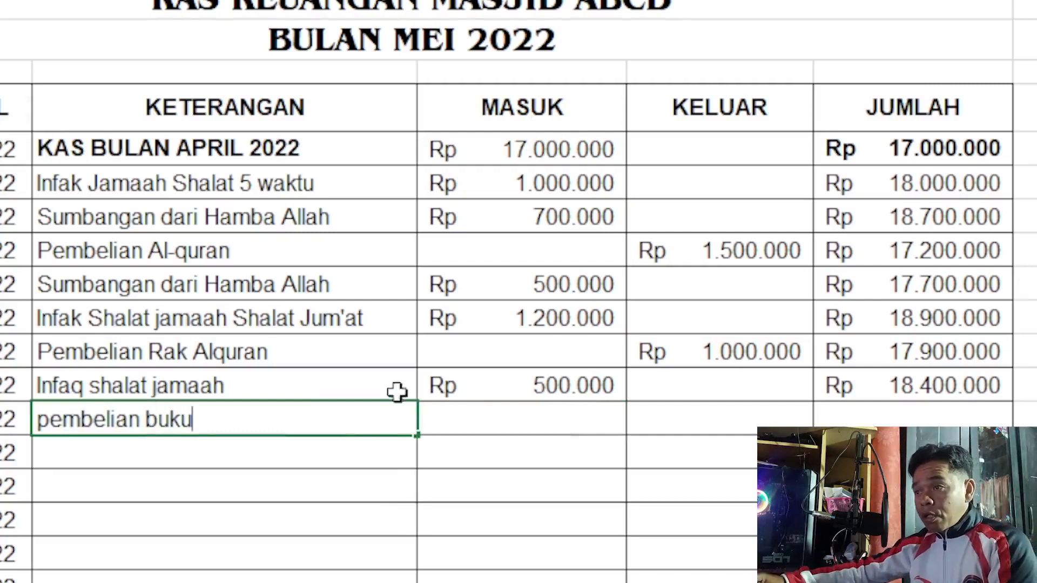
{"action": "left_click", "coordinate": [753, 417]}
{"action": "type", "text": "100000"}
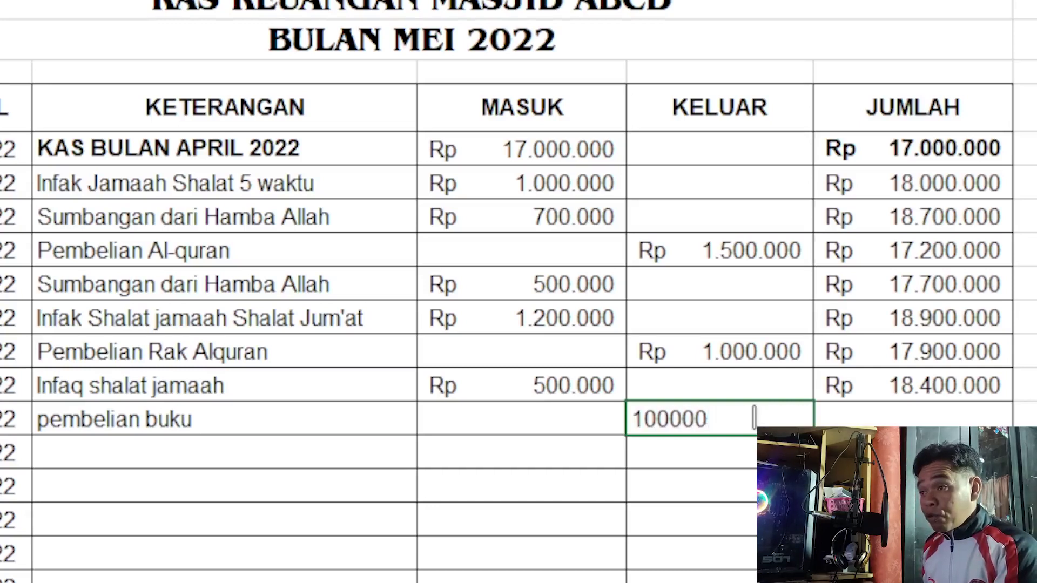
{"action": "key", "text": "Return"}
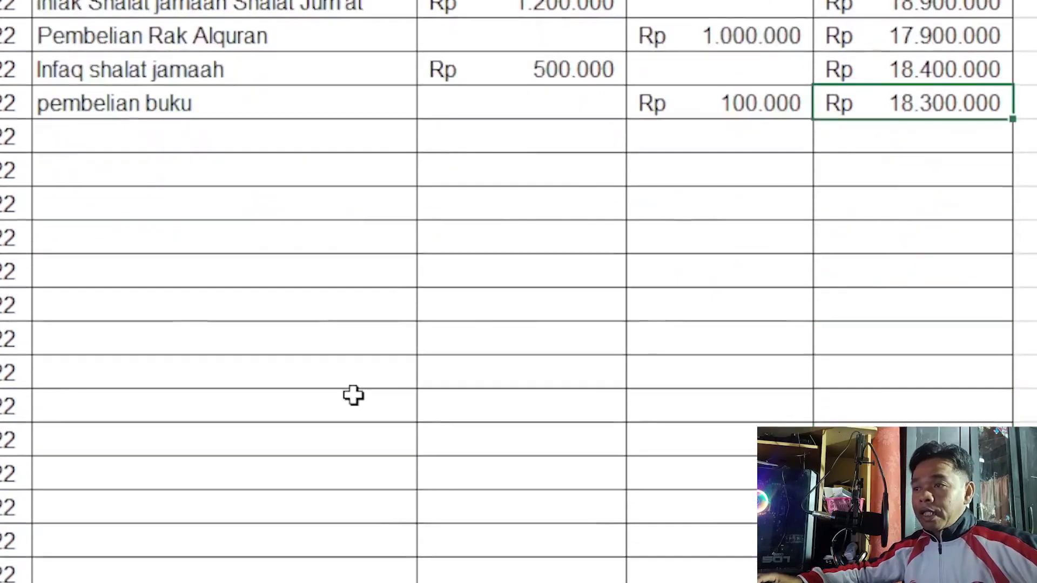
{"action": "left_click", "coordinate": [354, 395]}
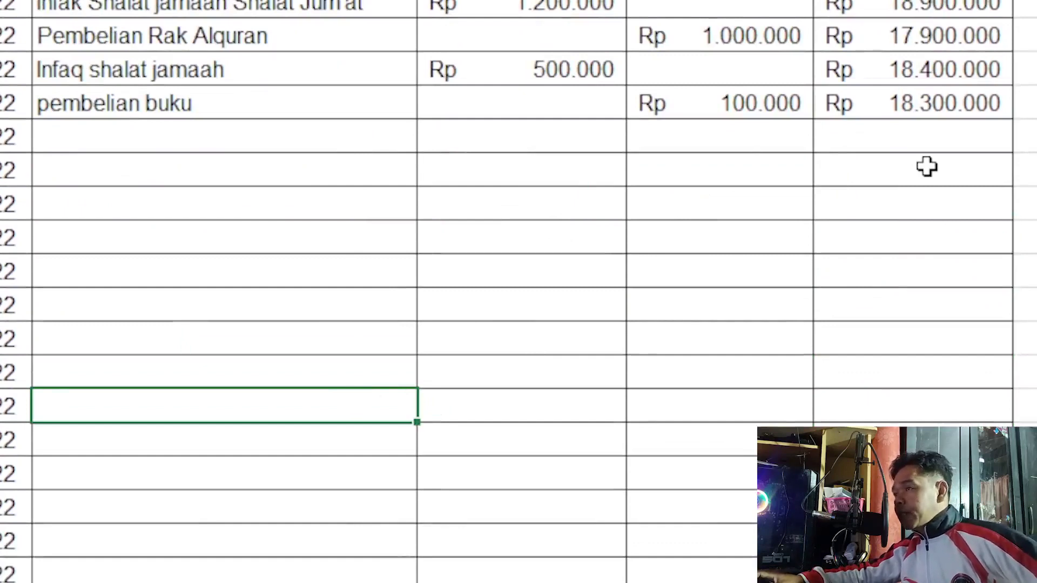
{"action": "scroll", "coordinate": [926, 167], "scroll_direction": "up", "scroll_amount": 3}
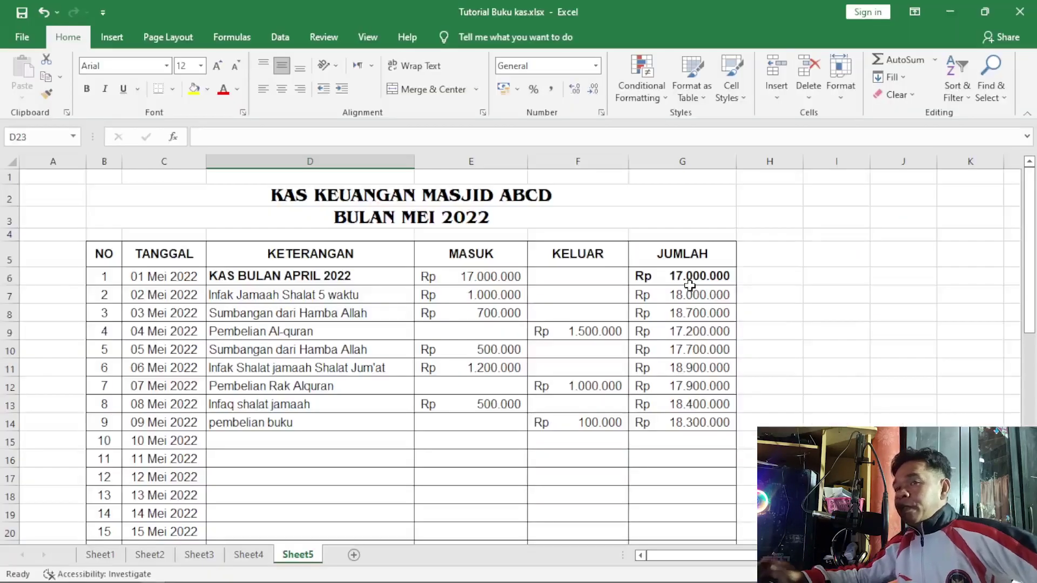